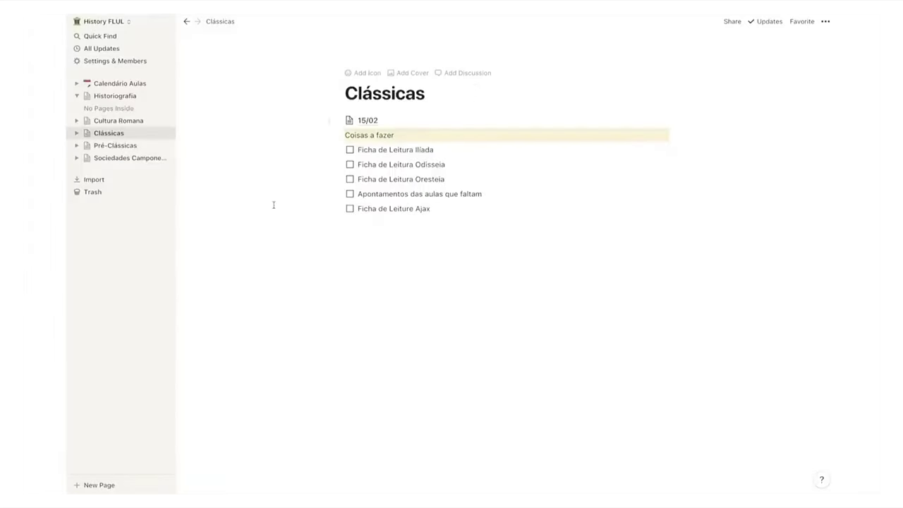
# Step: Open the Historiografia page from the sidebar and scroll through it
pyautogui.click(133, 96)
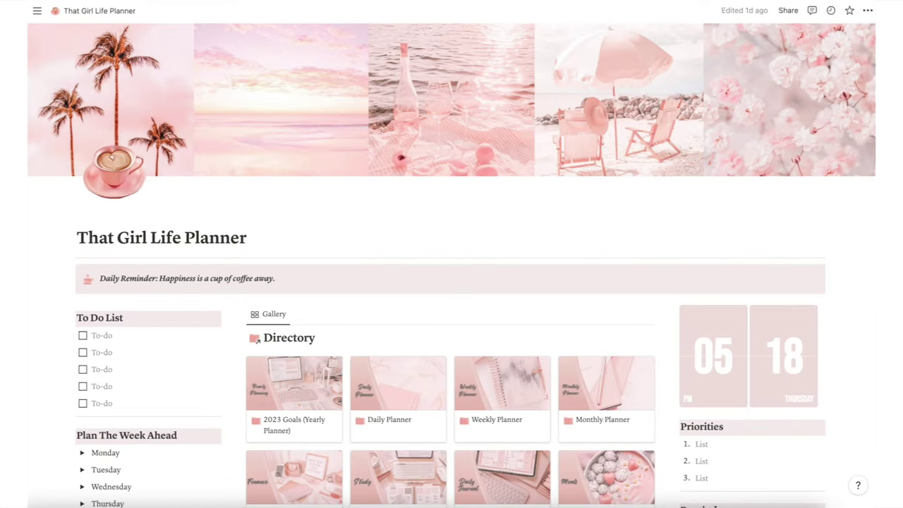
pyautogui.scroll(-5, 451, 266)
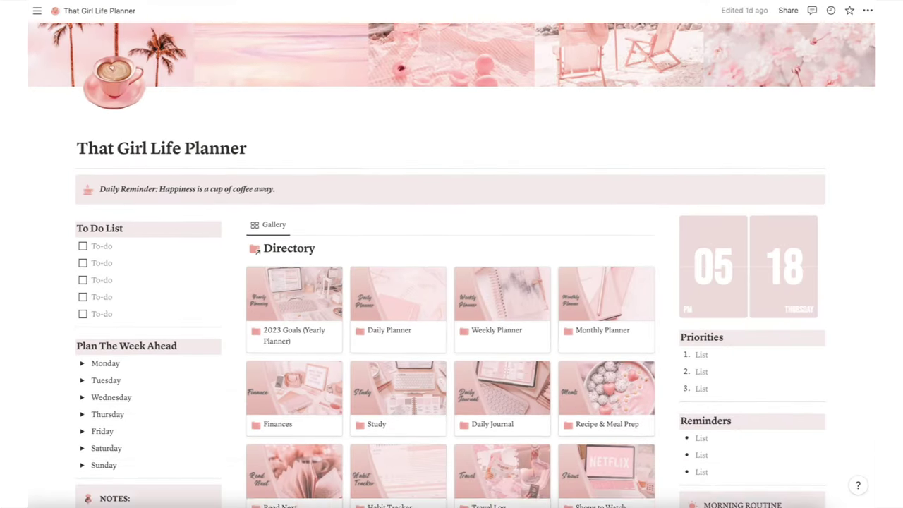
pyautogui.scroll(-5, 452, 265)
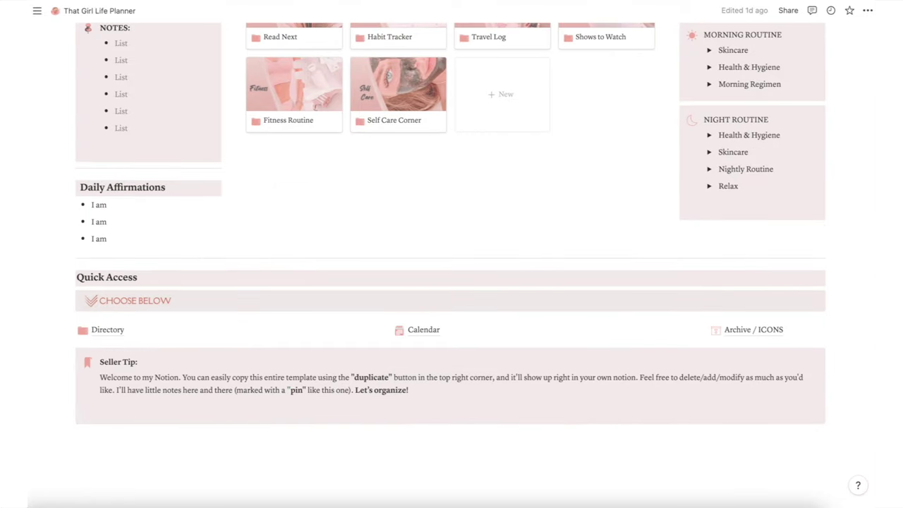
pyautogui.scroll(10, 452, 266)
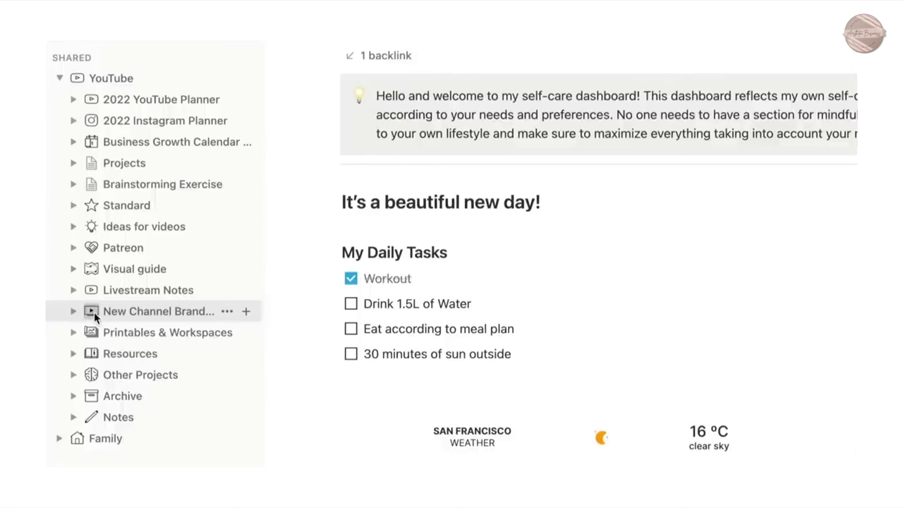
# Step: Look at the icon choices for the New Channel Branding and 2022 YouTube Planner pages
pyautogui.click(91, 311)
pyautogui.click(94, 311)
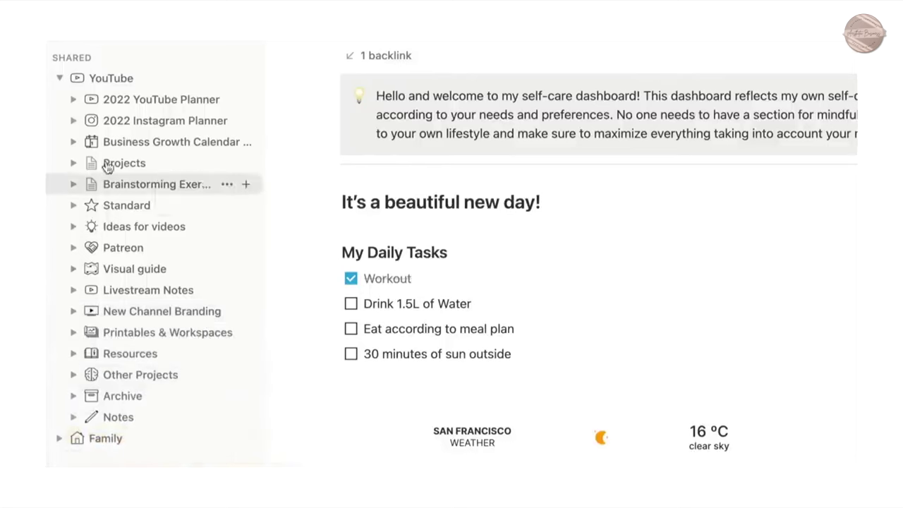
pyautogui.click(90, 103)
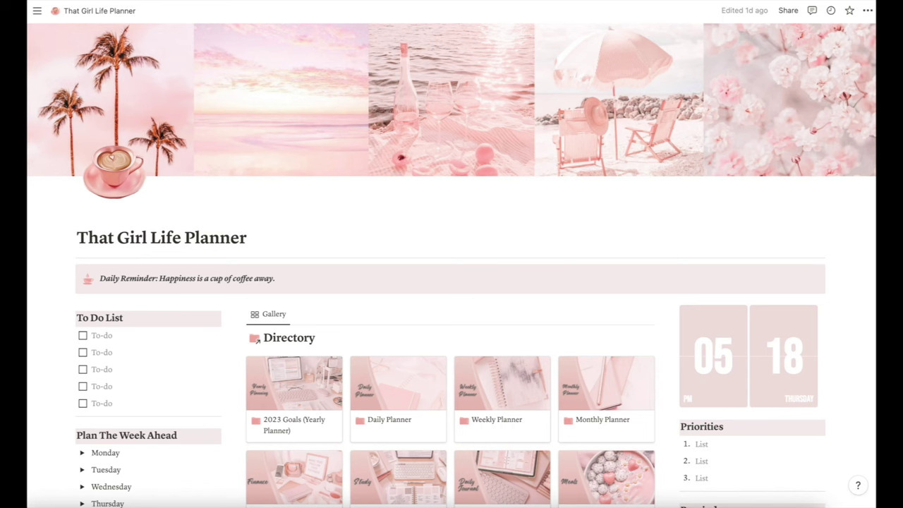
pyautogui.scroll(-5, 452, 264)
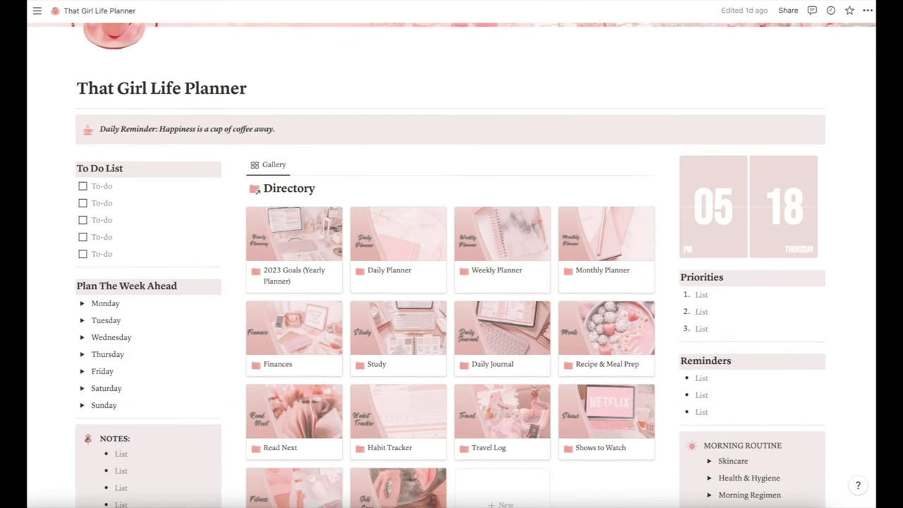
pyautogui.scroll(-4, 452, 265)
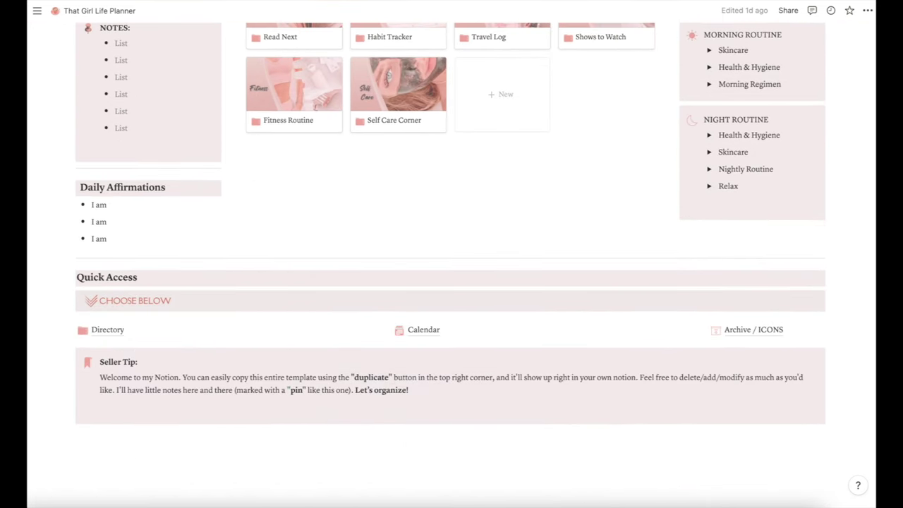
pyautogui.scroll(10, 451, 264)
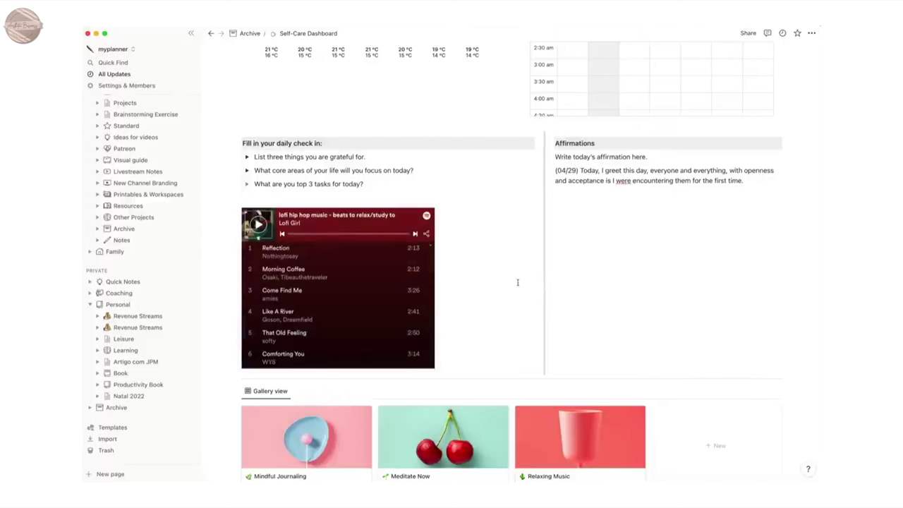
# Step: Widen the Affirmations column and set the weather location to Lisbon, Portugal, with a 7-day forecast
pyautogui.moveTo(518, 281); pyautogui.dragTo(442, 286)
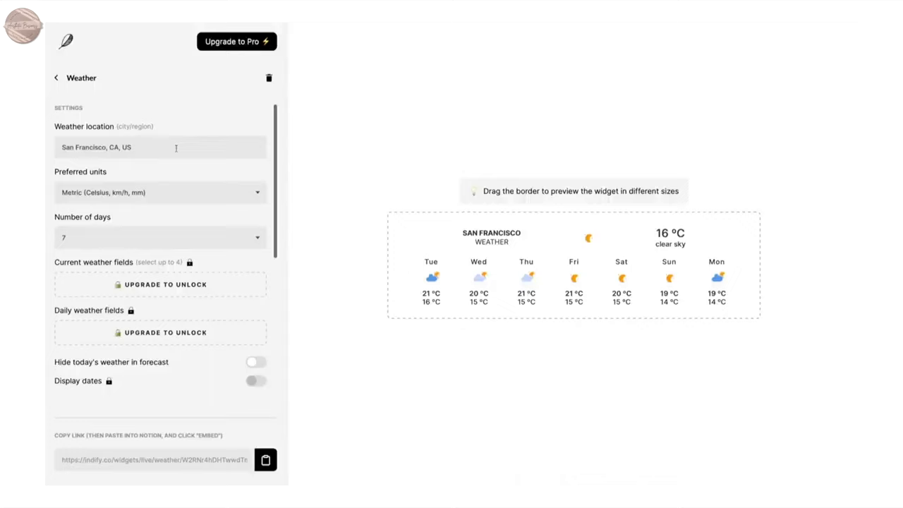
pyautogui.moveTo(176, 148); pyautogui.dragTo(61, 146)
pyautogui.write('lisbon')
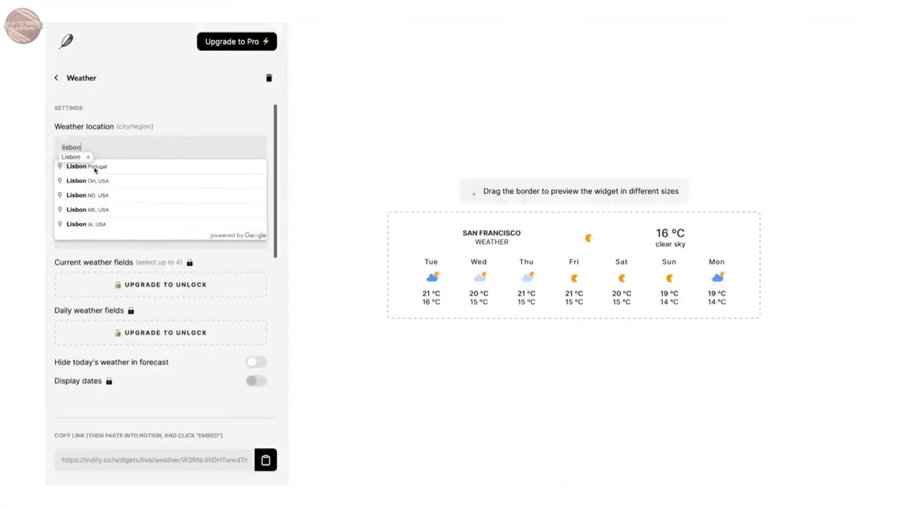
pyautogui.click(95, 168)
pyautogui.click(127, 243)
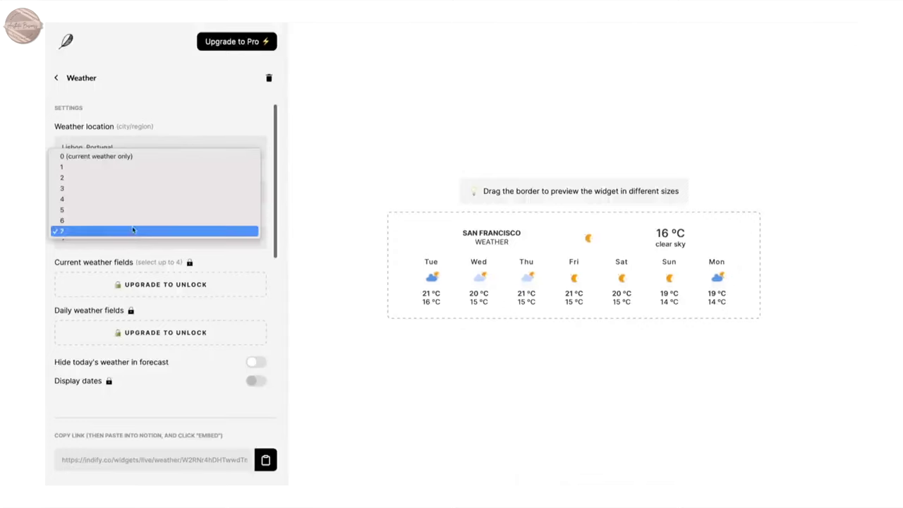
pyautogui.click(131, 232)
pyautogui.click(127, 170)
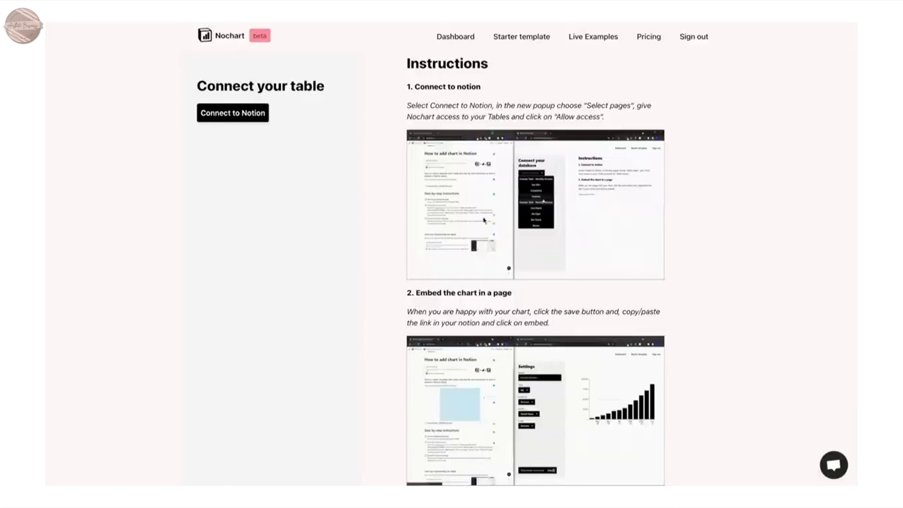
# Step: Use Connect to Notion on Nochart's Connect your table page to start linking a table
pyautogui.scroll(-1, 452, 283)
pyautogui.scroll(1, 451, 282)
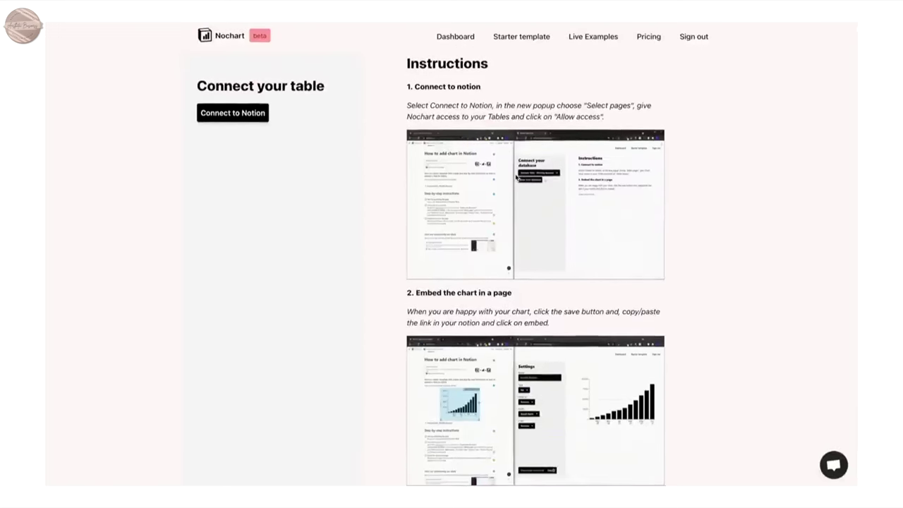
pyautogui.click(235, 117)
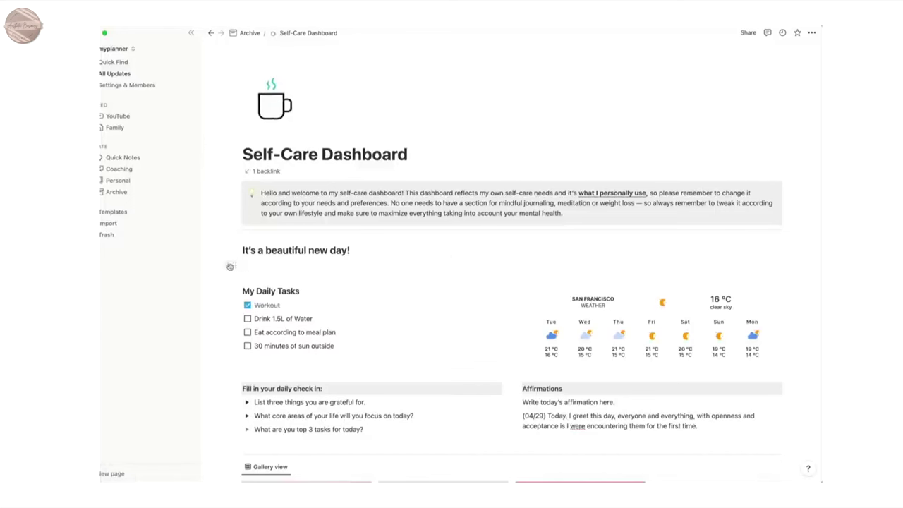
# Step: Insert an embed block holding the Indify week-view calendar link
pyautogui.write('/')
pyautogui.scroll(-10, 313, 369)
pyautogui.scroll(-3, 316, 368)
pyautogui.click(318, 381)
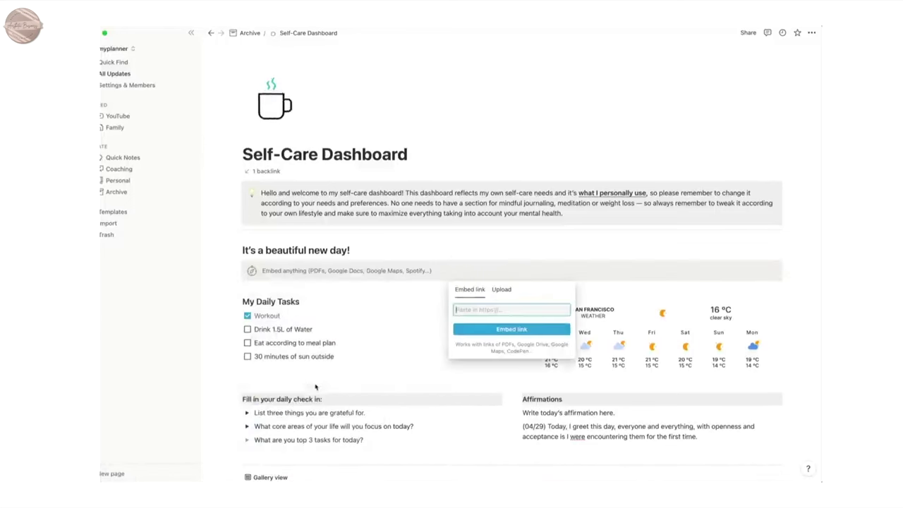
pyautogui.click(486, 329)
# Step: Drag the calendar embed taller and show the previous week in July 2022
pyautogui.scroll(-2, 486, 329)
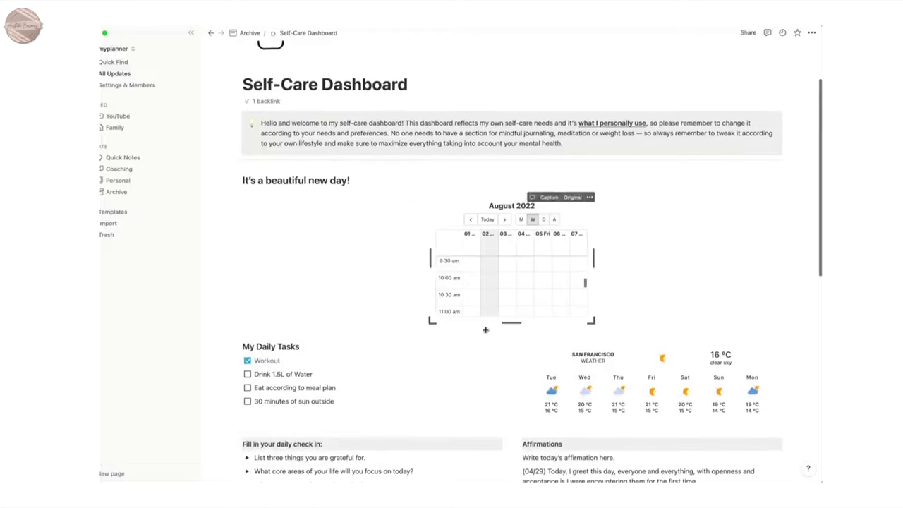
pyautogui.moveTo(303, 411); pyautogui.dragTo(302, 418)
pyautogui.scroll(3, 422, 292)
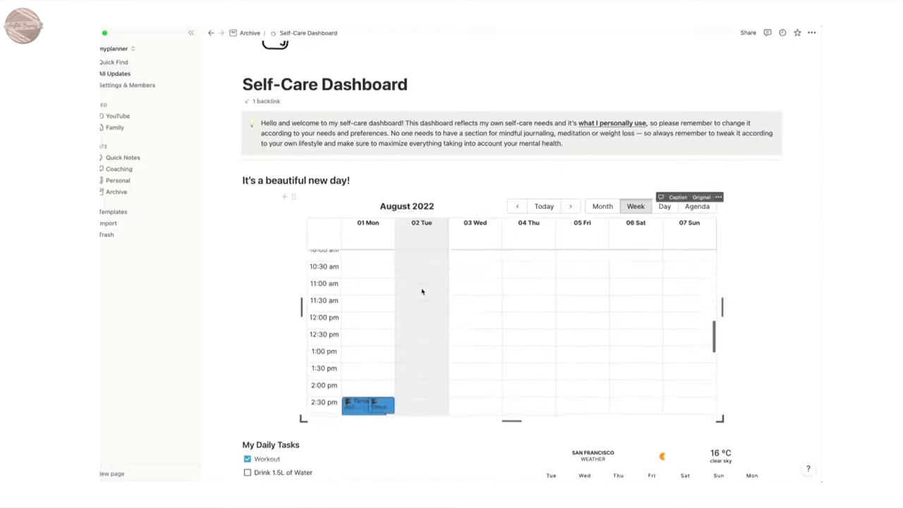
pyautogui.click(518, 206)
pyautogui.scroll(-2, 509, 306)
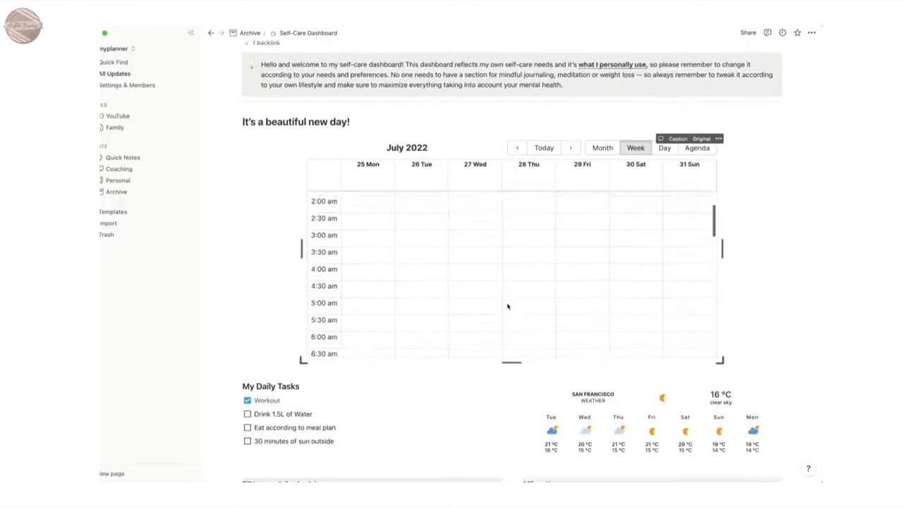
# Step: Step the calendar preview between weeks and settle on July 25–31
pyautogui.scroll(-2, 451, 236)
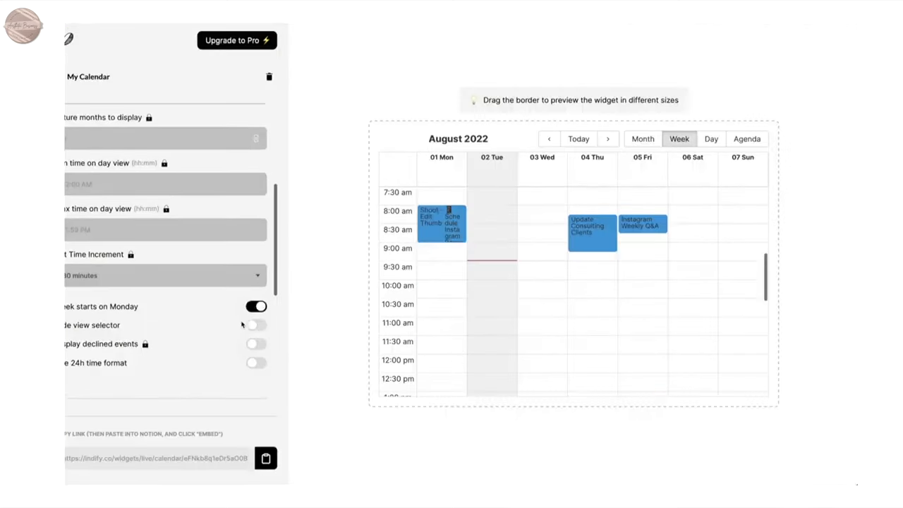
pyautogui.click(550, 139)
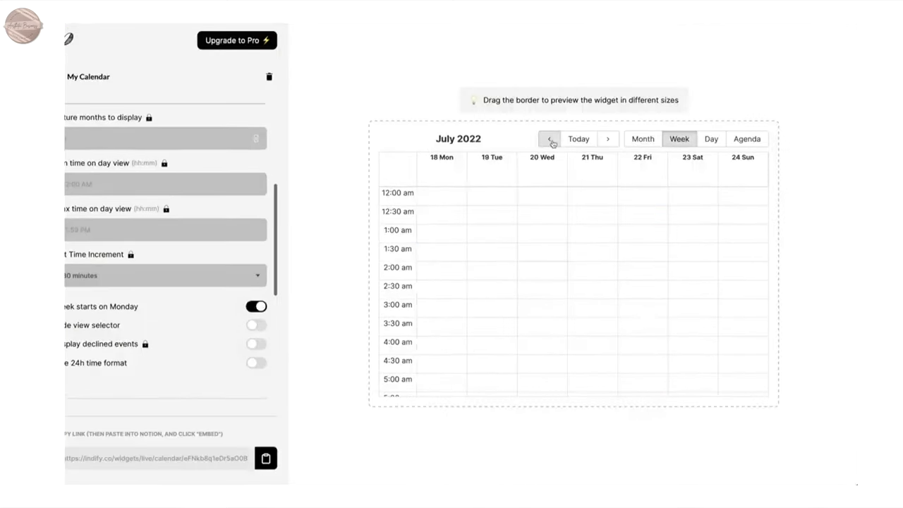
pyautogui.doubleClick(600, 140)
pyautogui.click(600, 140)
pyautogui.click(550, 139)
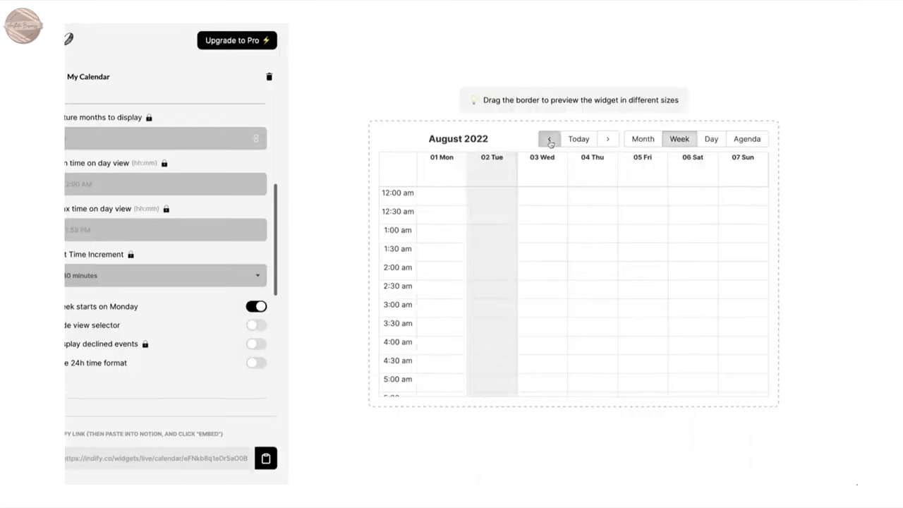
pyautogui.click(550, 139)
# Step: Turn on Show event borders, with the preview kept on July 25–31
pyautogui.scroll(-4, 125, 394)
pyautogui.click(256, 311)
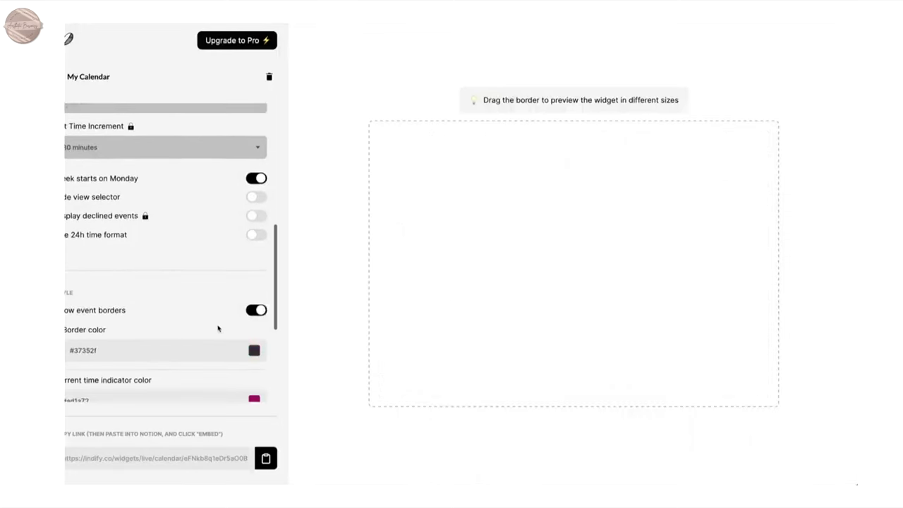
pyautogui.scroll(-3, 218, 327)
pyautogui.scroll(-1, 218, 327)
pyautogui.click(548, 139)
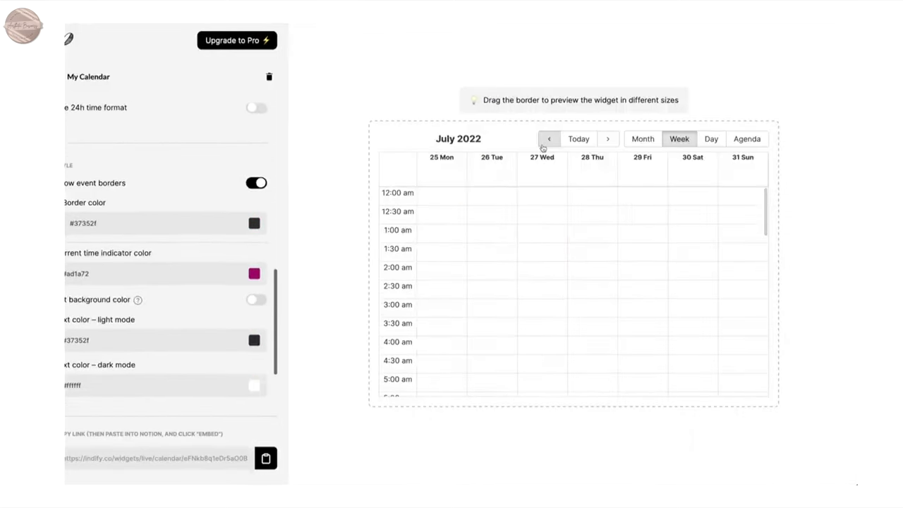
pyautogui.scroll(-3, 203, 316)
# Step: Toggle the calendar widget's dark mode and move My Daily Tasks up beside the calendar
pyautogui.click(261, 336)
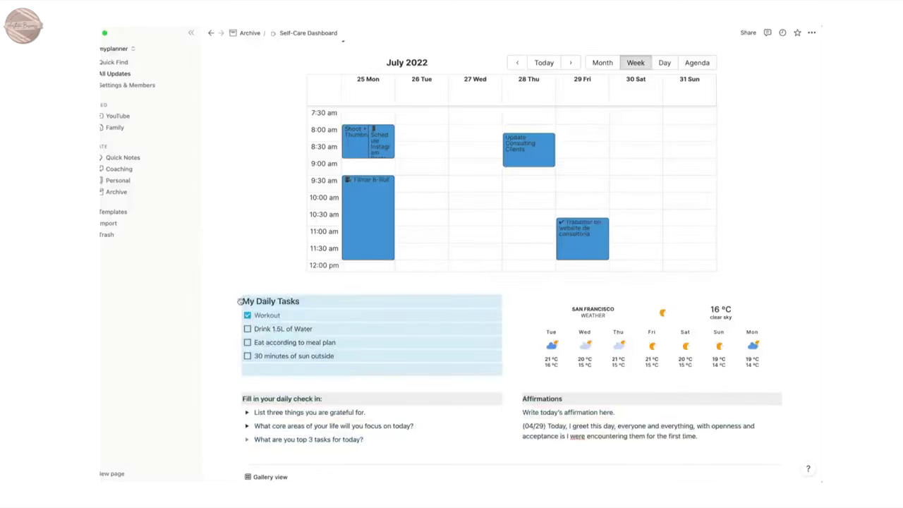
pyautogui.moveTo(239, 300); pyautogui.dragTo(285, 109)
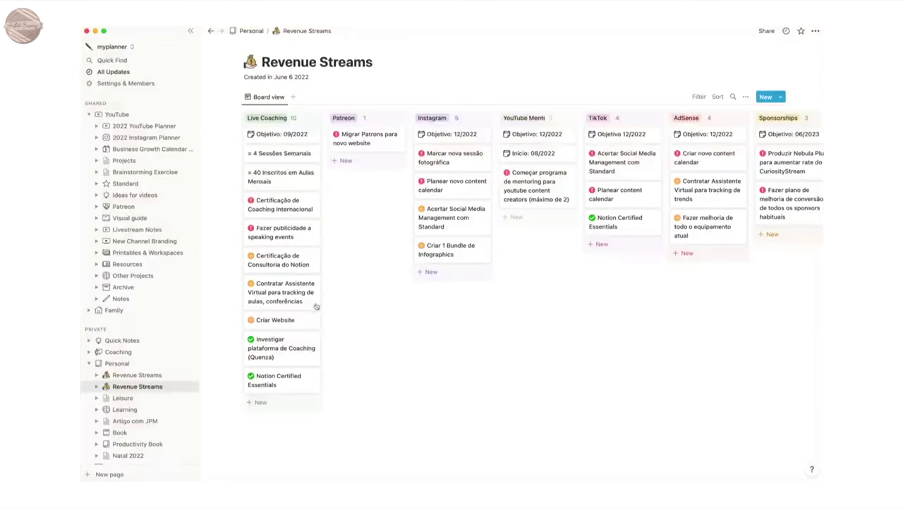
# Step: Open the Fazer publicidade a speaking events card in side peek and choose a custom icon
pyautogui.click(250, 230)
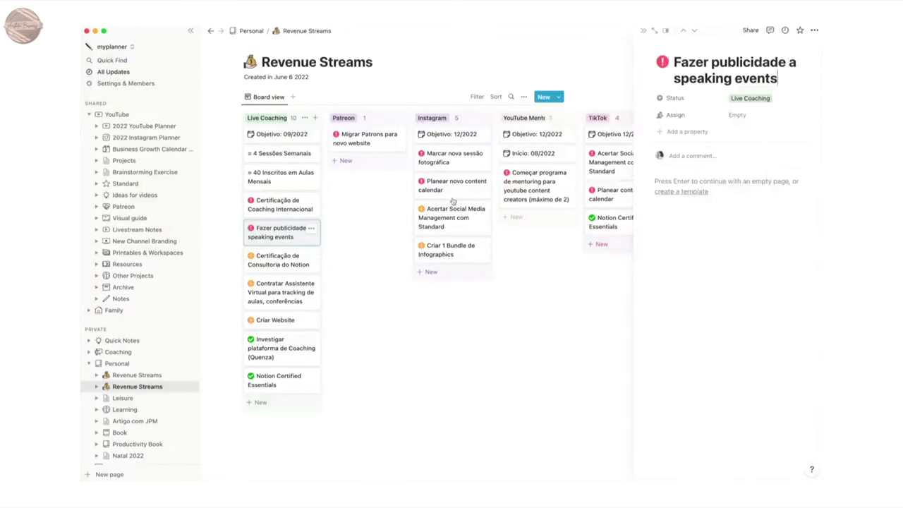
pyautogui.click(664, 65)
pyautogui.click(637, 79)
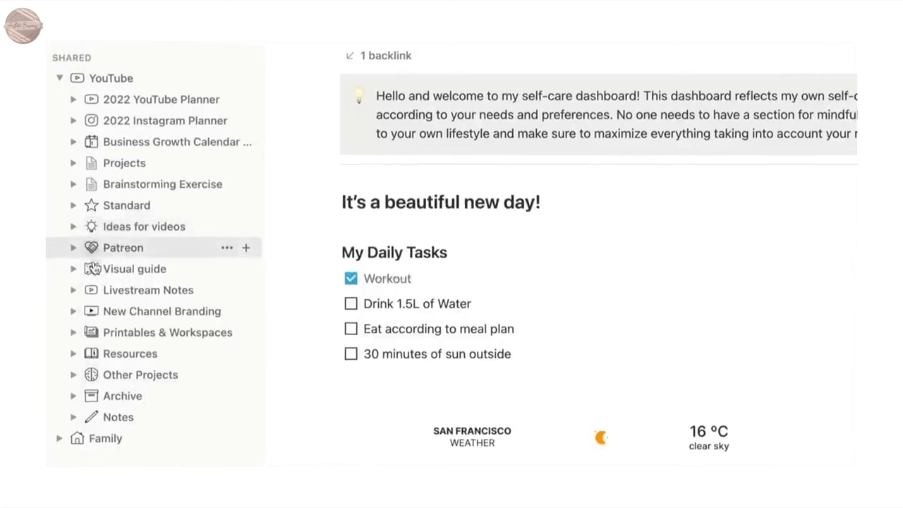
# Step: Dismiss New Channel Branding's icon choices unchanged and open 2022 YouTube Planner's icon choices
pyautogui.click(94, 312)
pyautogui.press('Escape')
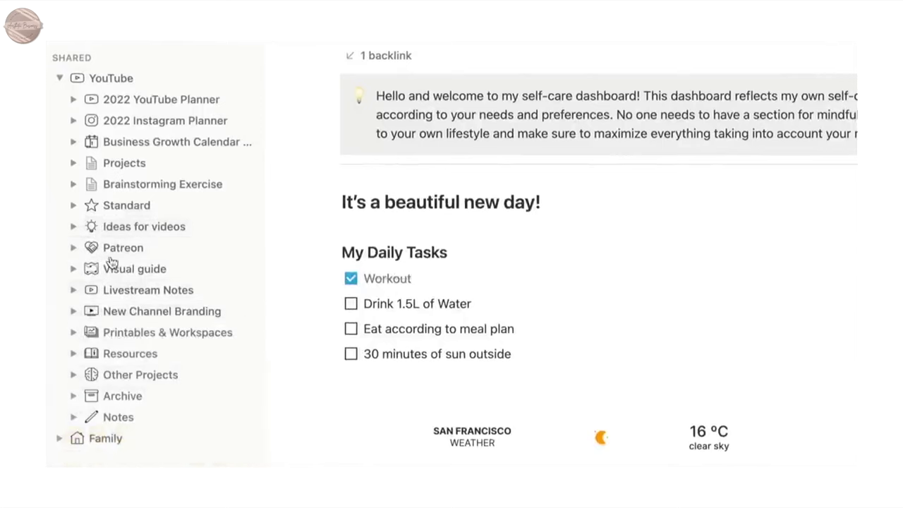
pyautogui.click(91, 101)
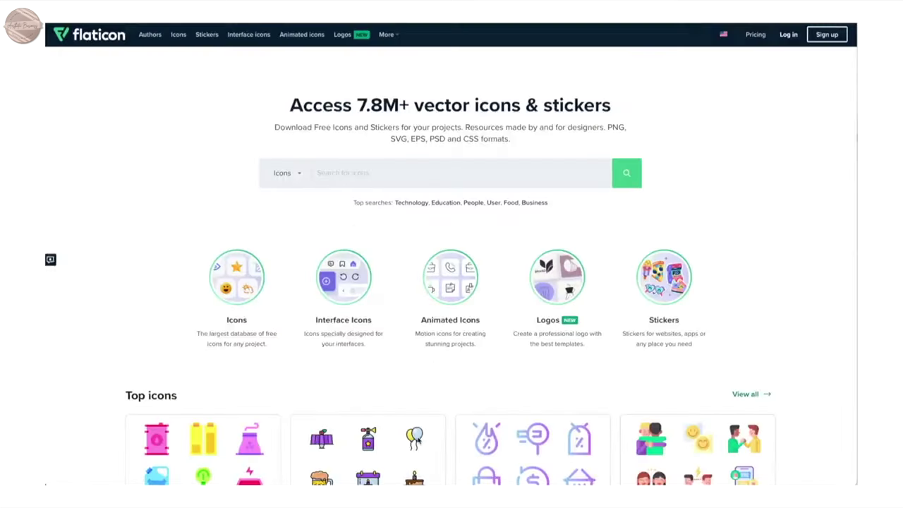
# Step: Browse Flaticon's Icons page and save the isometric desktop computer icon to a collection
pyautogui.scroll(-2, 418, 438)
pyautogui.scroll(-4, 418, 438)
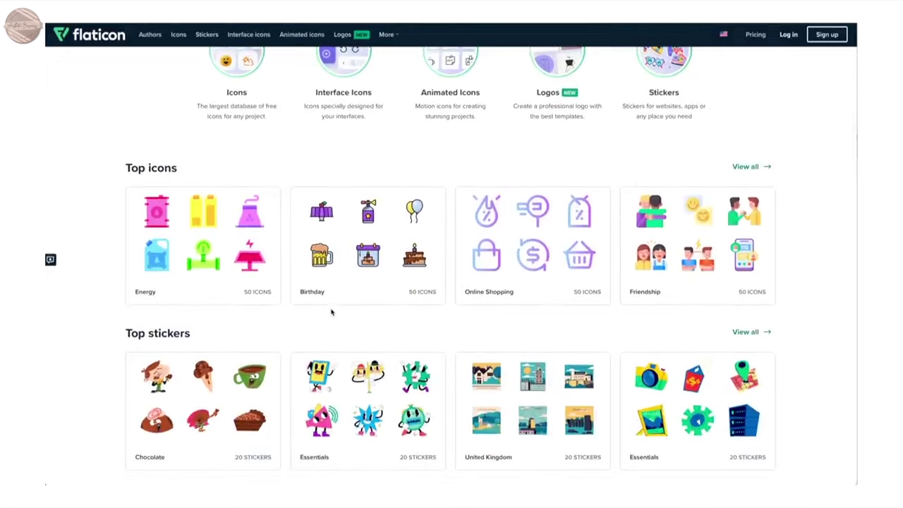
pyautogui.scroll(5, 331, 312)
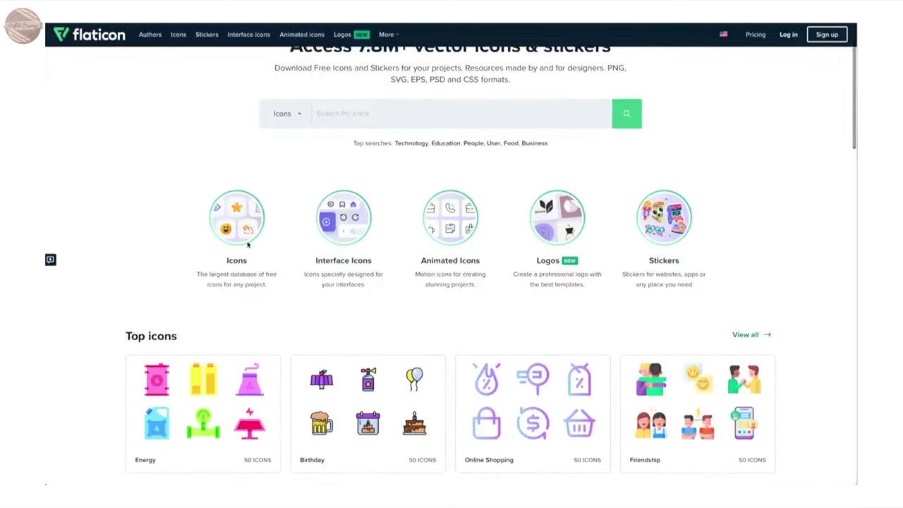
pyautogui.click(236, 236)
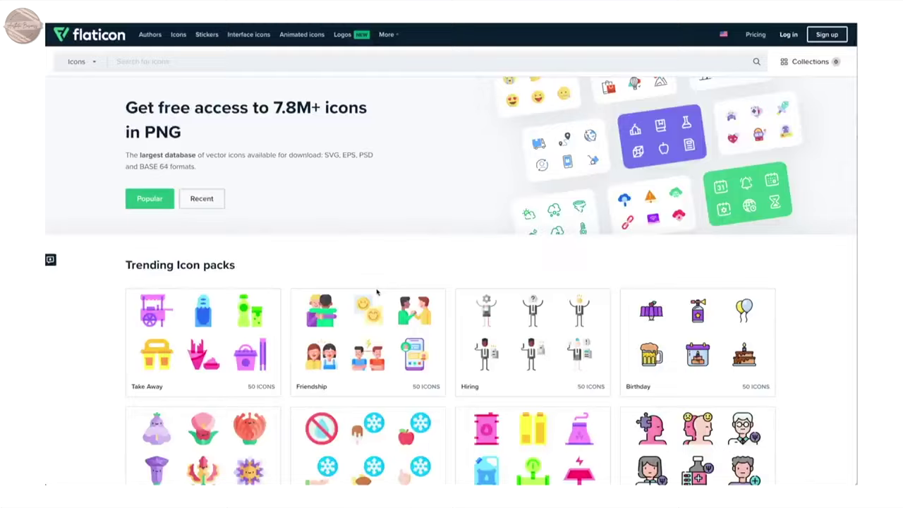
pyautogui.scroll(-3, 392, 304)
pyautogui.scroll(-1, 391, 304)
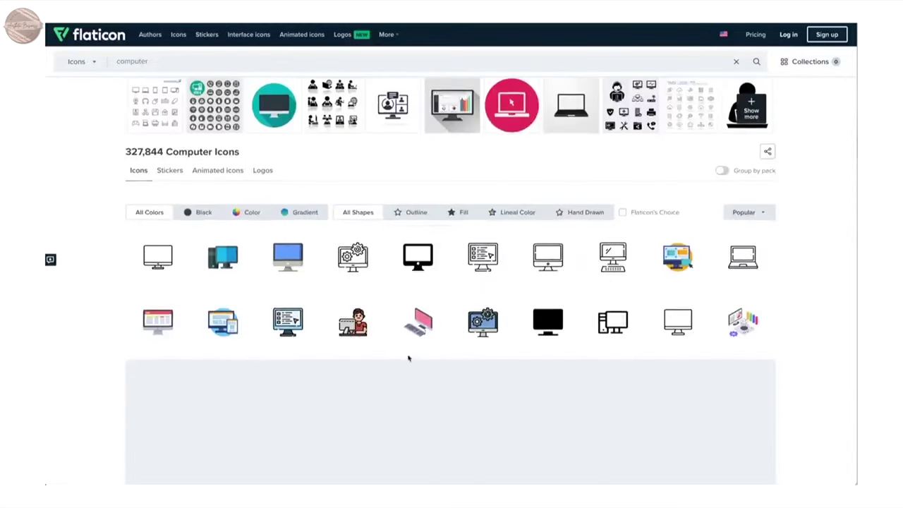
pyautogui.click(418, 335)
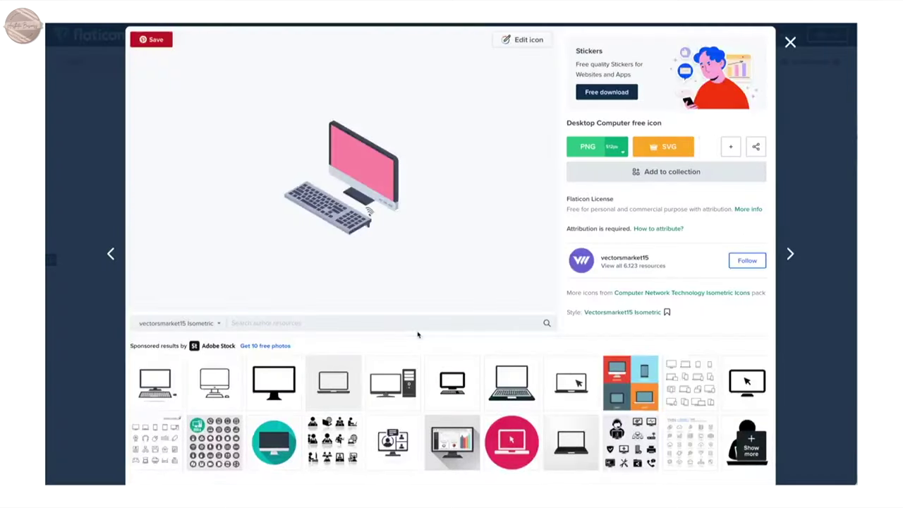
pyautogui.scroll(-1, 550, 245)
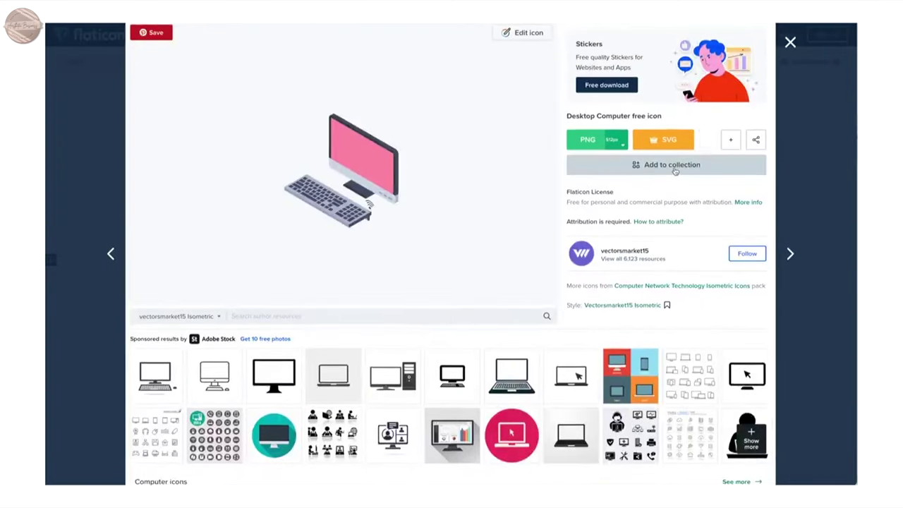
pyautogui.click(674, 167)
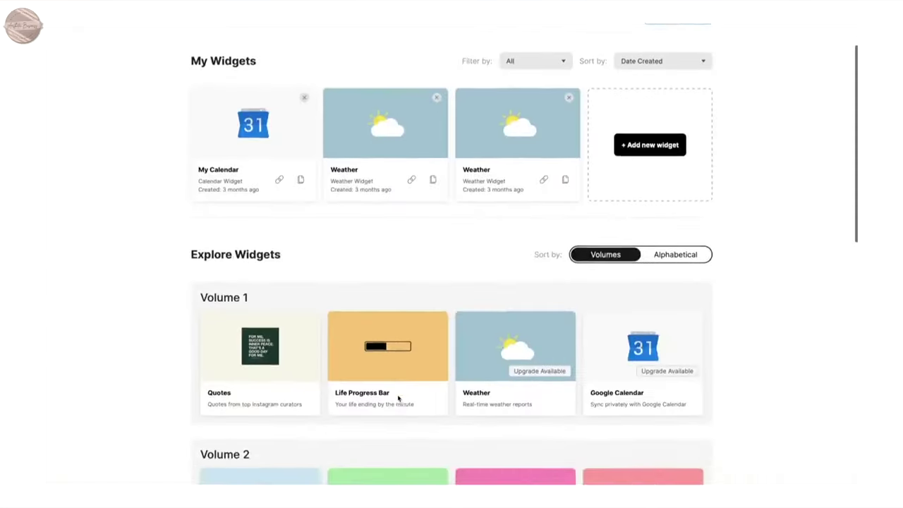
# Step: Create a Life Progress Bar widget with a 1995 birthday and numbers shown as fractions
pyautogui.moveTo(391, 334)
pyautogui.click(388, 318)
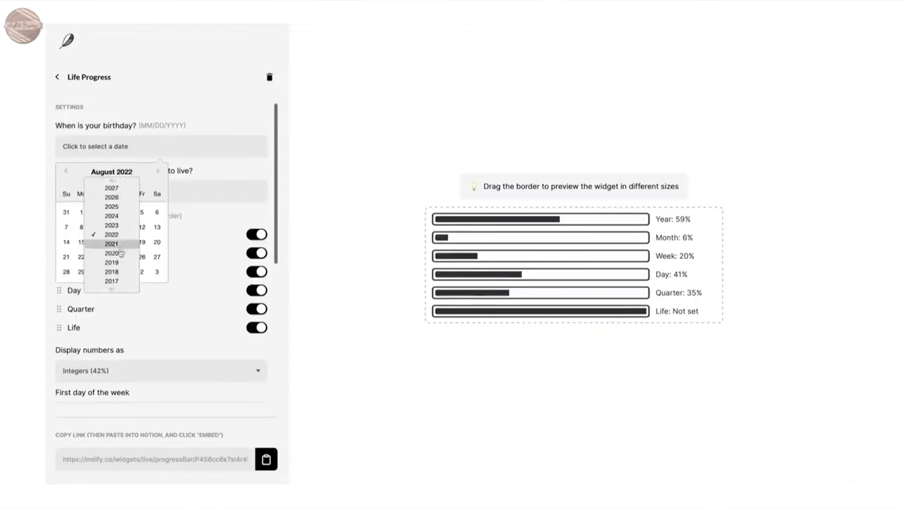
pyautogui.click(109, 204)
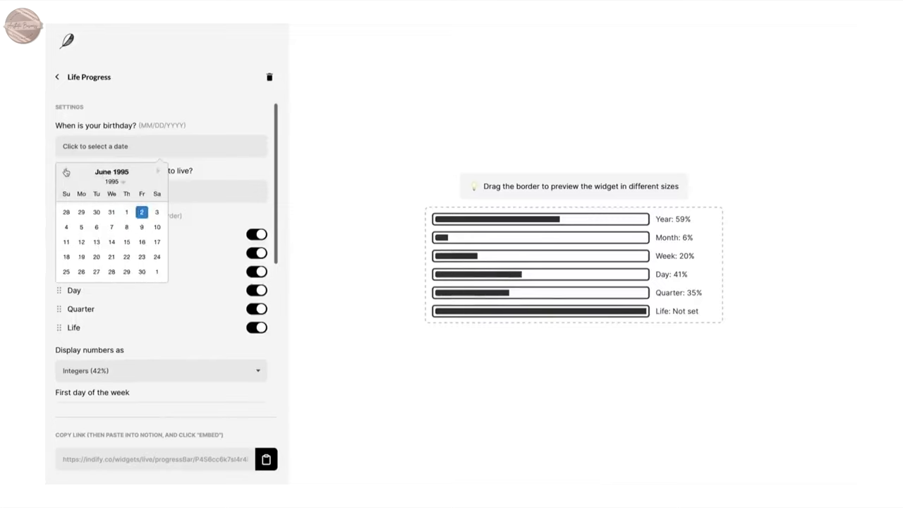
pyautogui.click(81, 271)
pyautogui.scroll(-1, 170, 269)
pyautogui.click(154, 309)
pyautogui.click(145, 338)
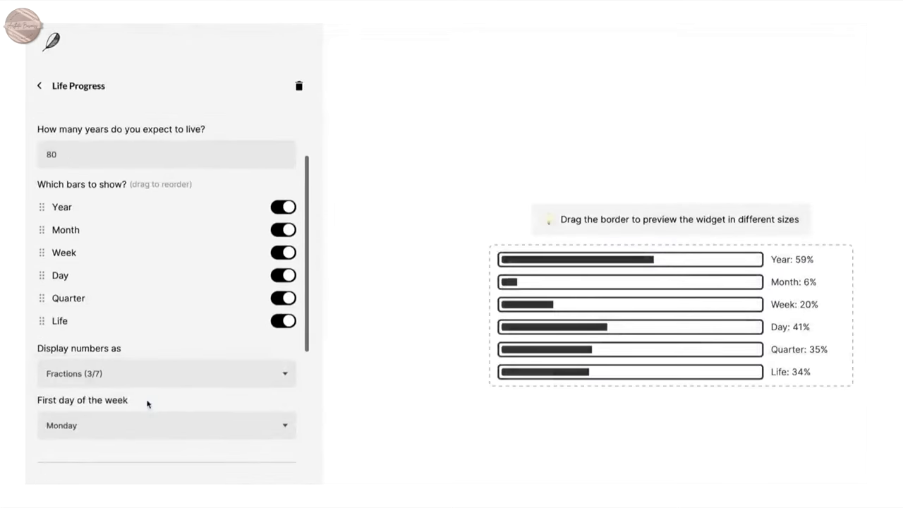
pyautogui.scroll(1, 137, 363)
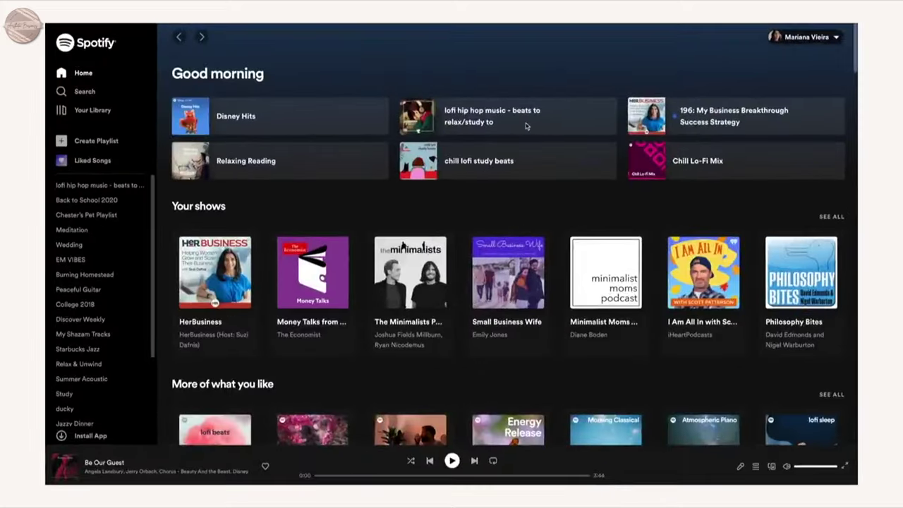
# Step: Copy the link to Spotify's lofi hip hop music playlist
pyautogui.click(527, 122)
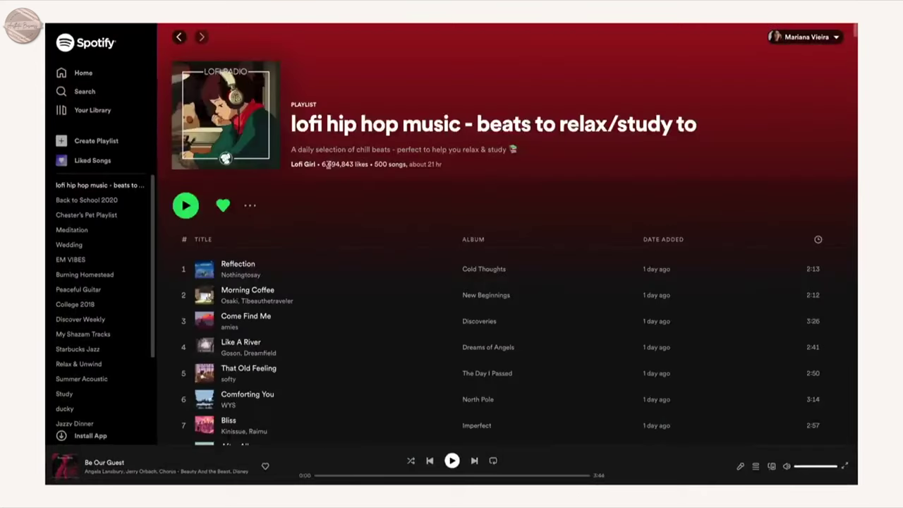
pyautogui.click(251, 207)
pyautogui.moveTo(267, 305)
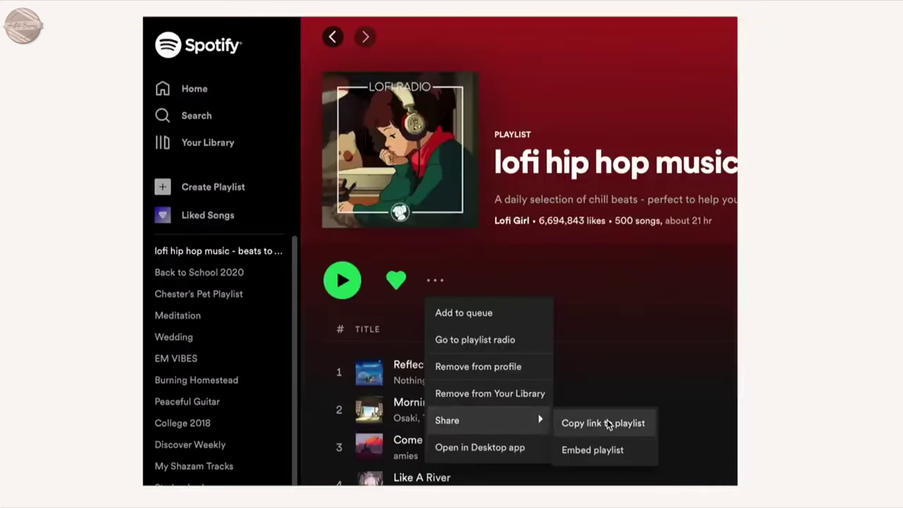
pyautogui.click(608, 424)
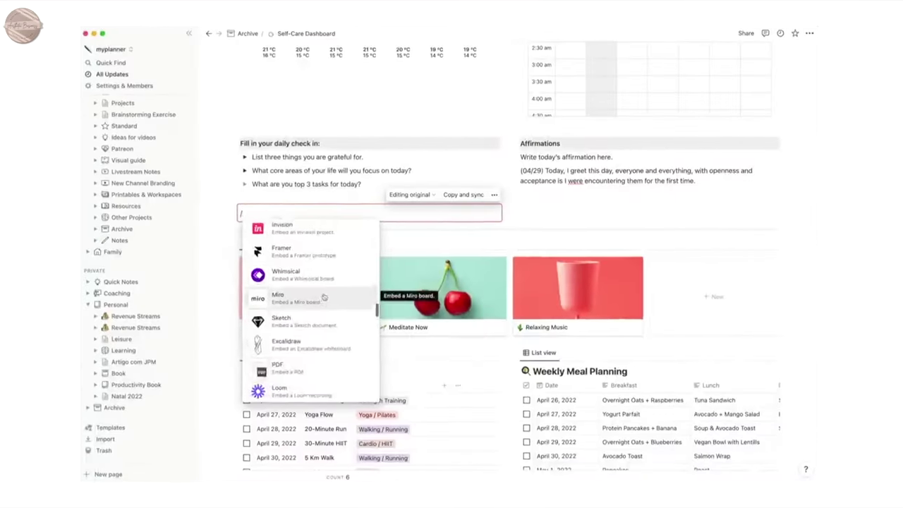
# Step: Embed the pasted Spotify lofi playlist, narrow the check-in column, and play the playlist
pyautogui.scroll(-3, 326, 297)
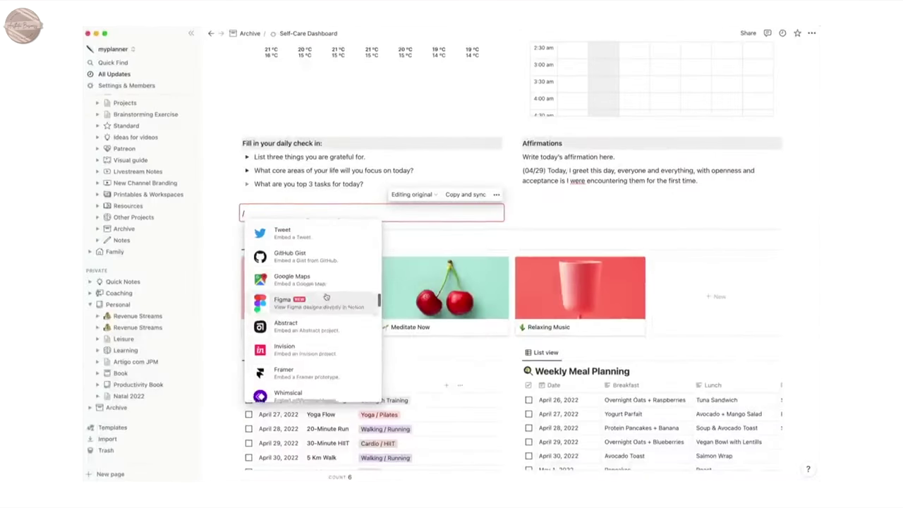
pyautogui.click(327, 258)
pyautogui.hotkey('ctrl', 'v')
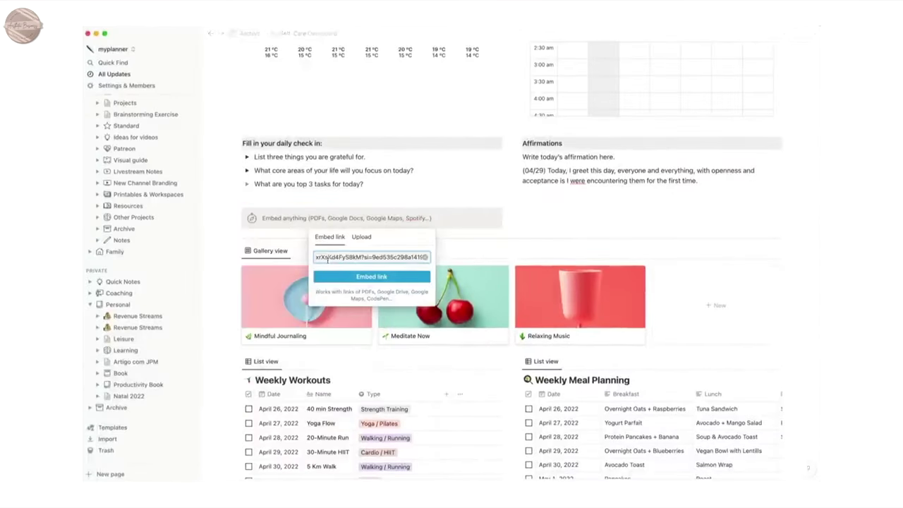
pyautogui.click(345, 279)
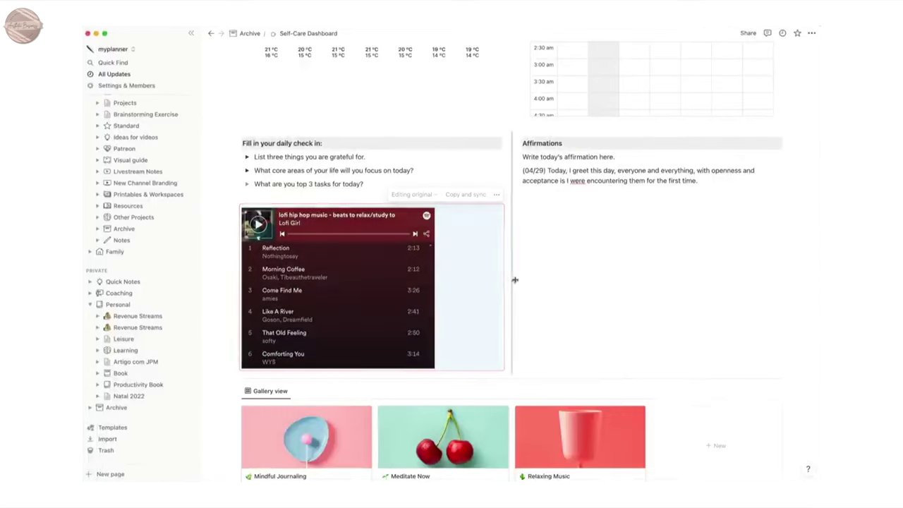
pyautogui.moveTo(515, 280); pyautogui.dragTo(438, 286)
pyautogui.click(258, 224)
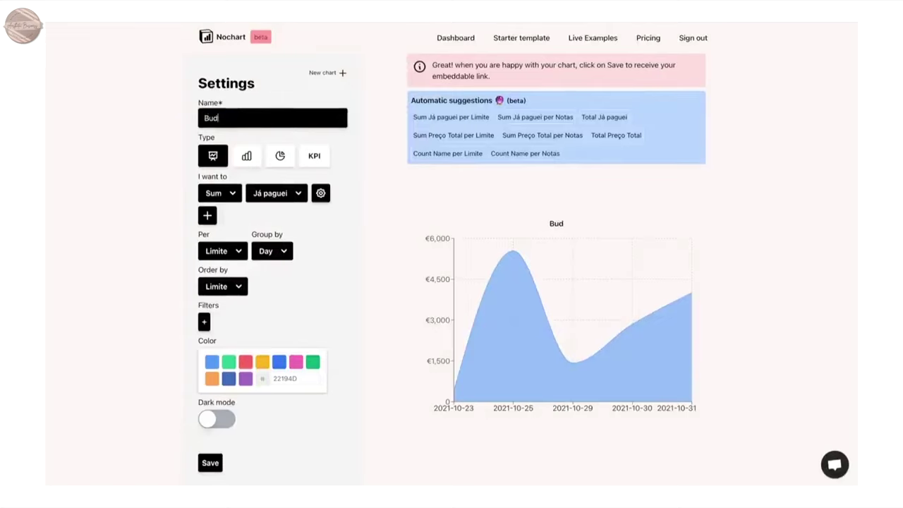
# Step: Make the Budget chart a multi-coloured bar chart after trying pie and yellow
pyautogui.click(245, 157)
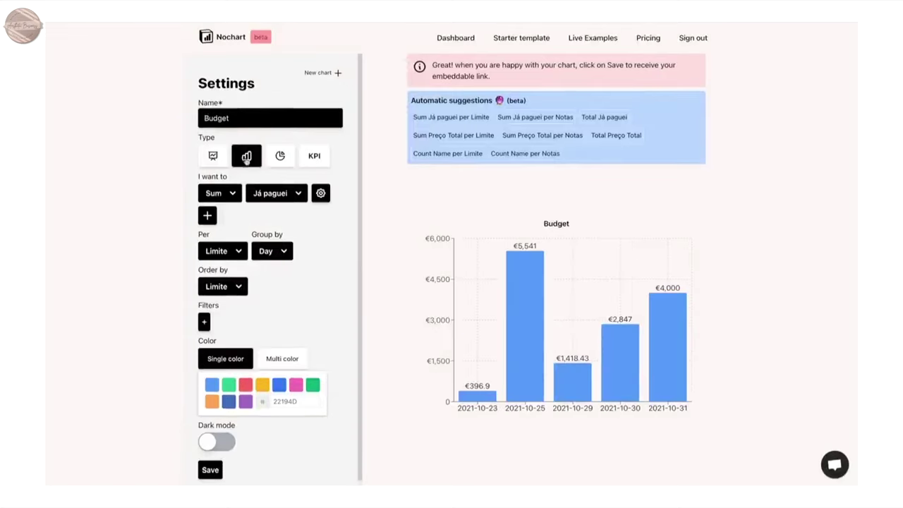
pyautogui.click(280, 156)
pyautogui.click(260, 328)
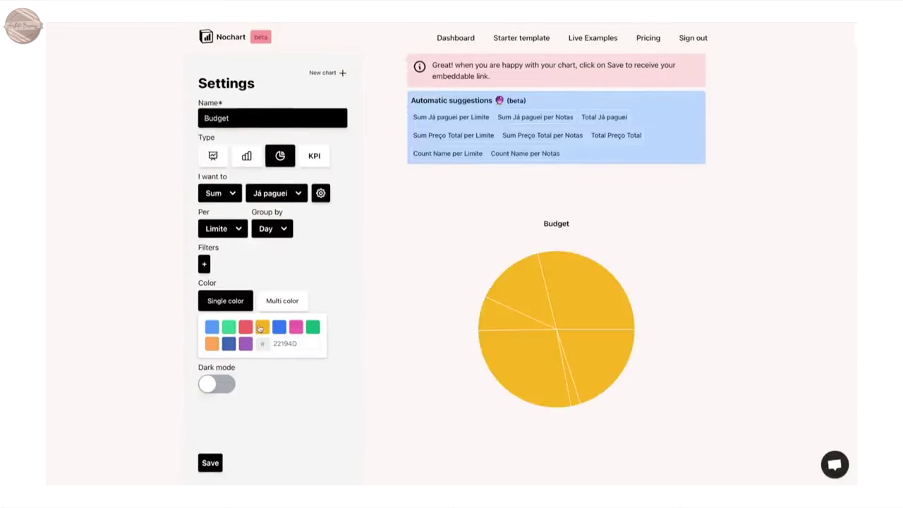
pyautogui.click(280, 302)
pyautogui.click(247, 157)
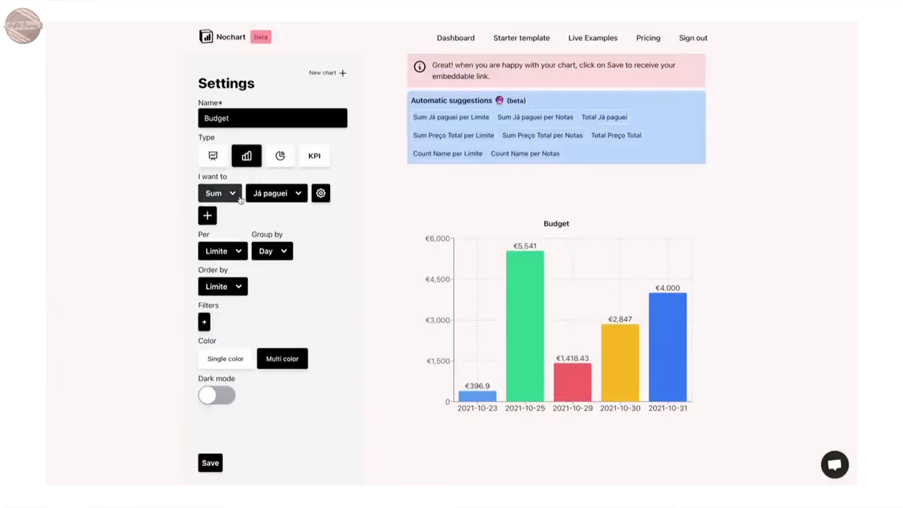
# Step: Keep Sum of Já paguei as the charted value, with Dark mode left off
pyautogui.click(274, 197)
pyautogui.click(269, 270)
pyautogui.click(280, 201)
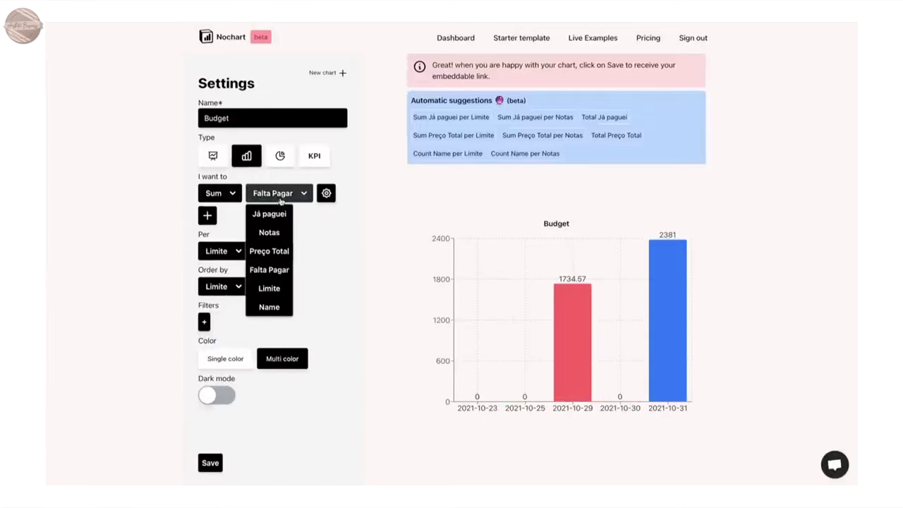
pyautogui.click(273, 214)
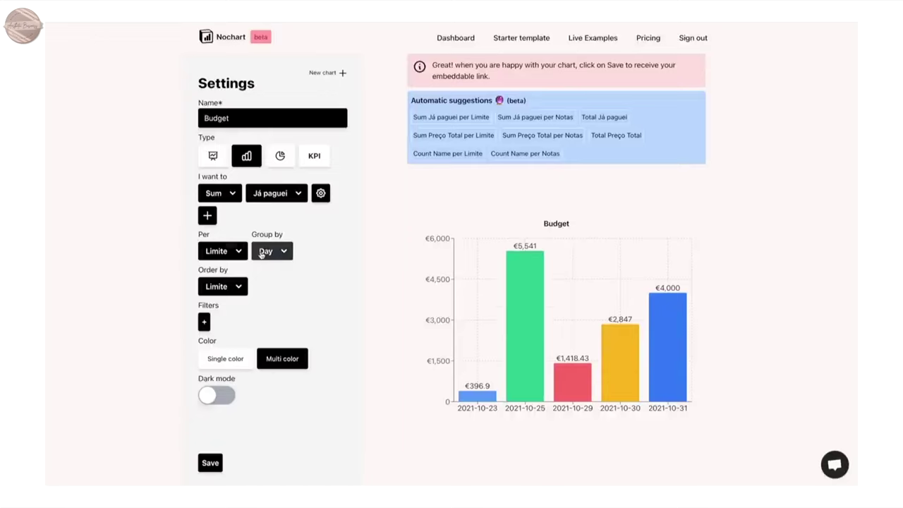
pyautogui.click(219, 399)
pyautogui.click(219, 400)
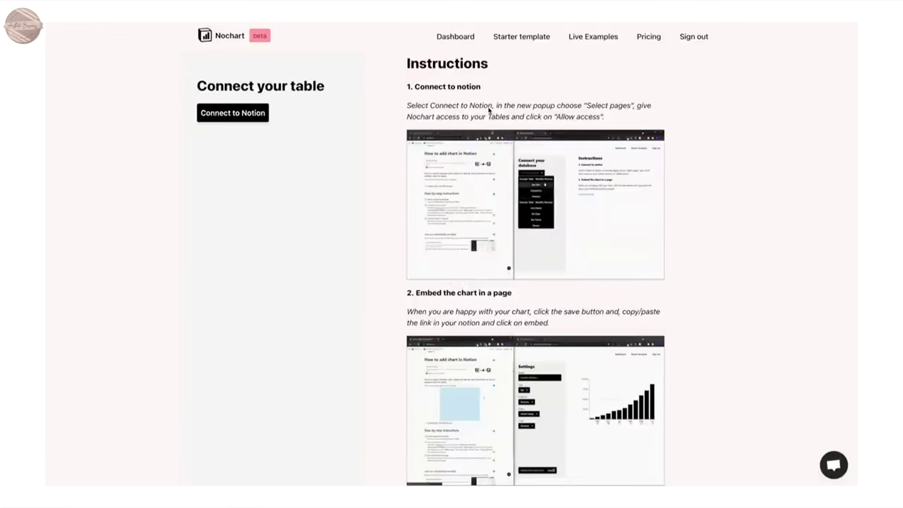
pyautogui.scroll(-1, 452, 282)
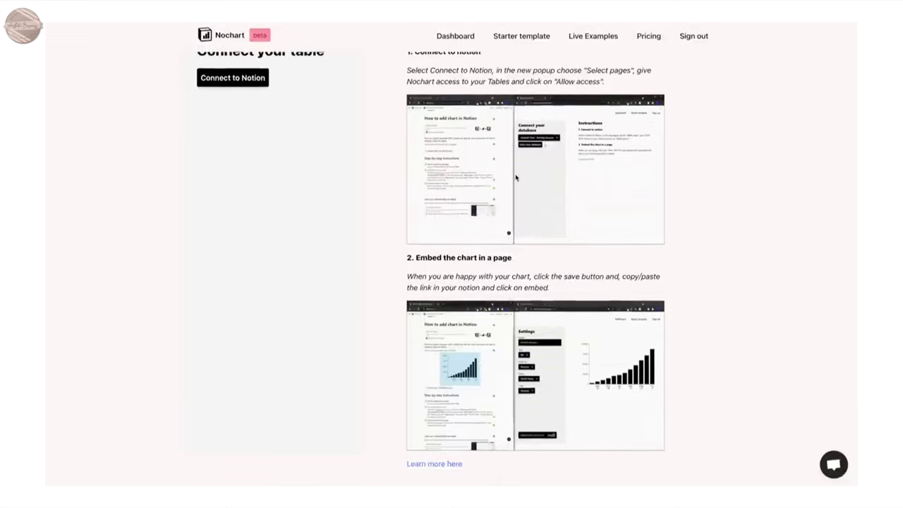
pyautogui.scroll(1, 451, 282)
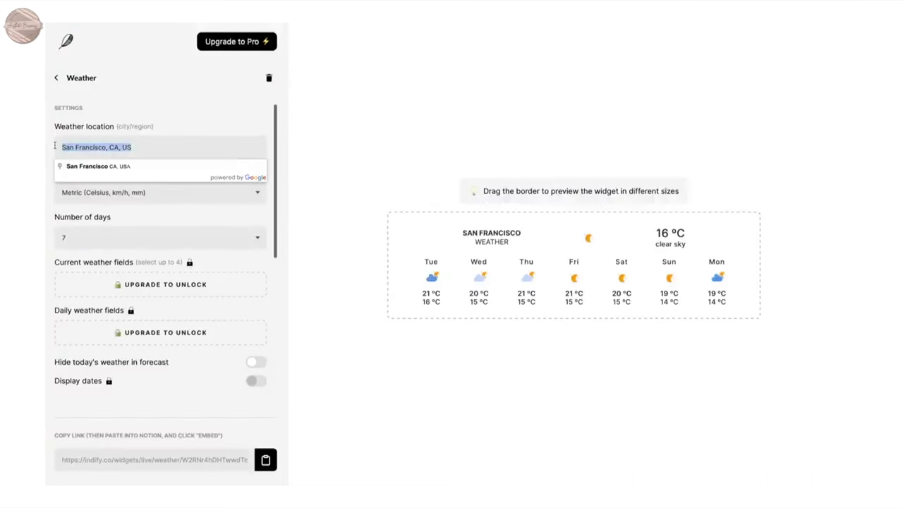
# Step: Set the weather widget location to Lisbon, Portugal, keeping metric units
pyautogui.write('Lisbon')
pyautogui.click(95, 168)
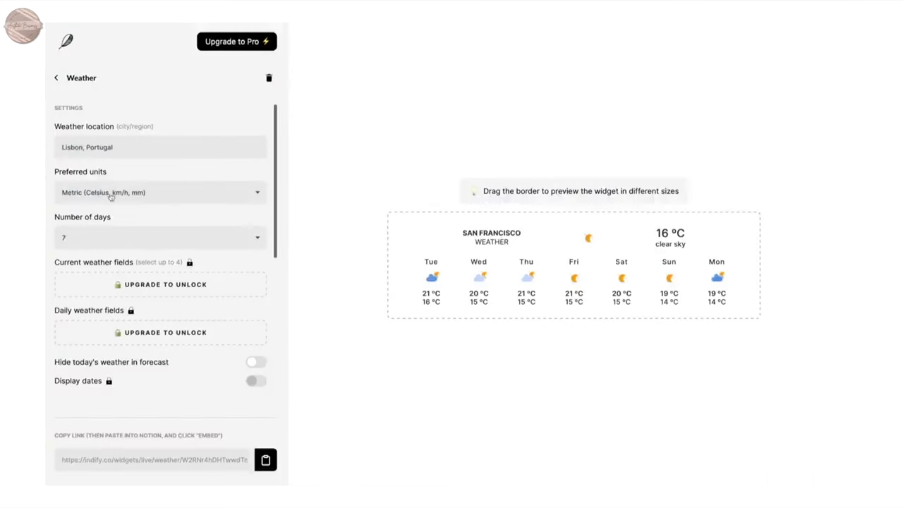
pyautogui.click(127, 244)
pyautogui.click(131, 232)
pyautogui.click(129, 192)
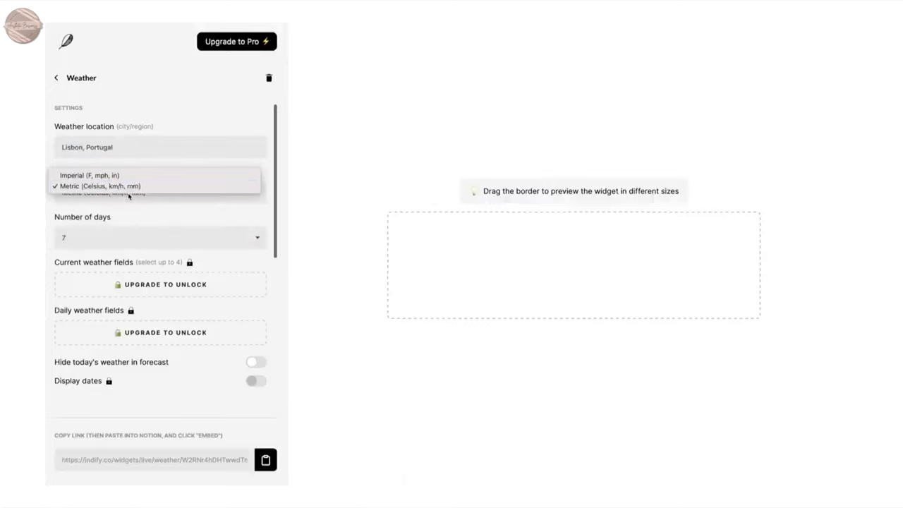
pyautogui.click(129, 187)
# Step: Switch on greyscale weather icons in the Style settings
pyautogui.scroll(-2, 265, 314)
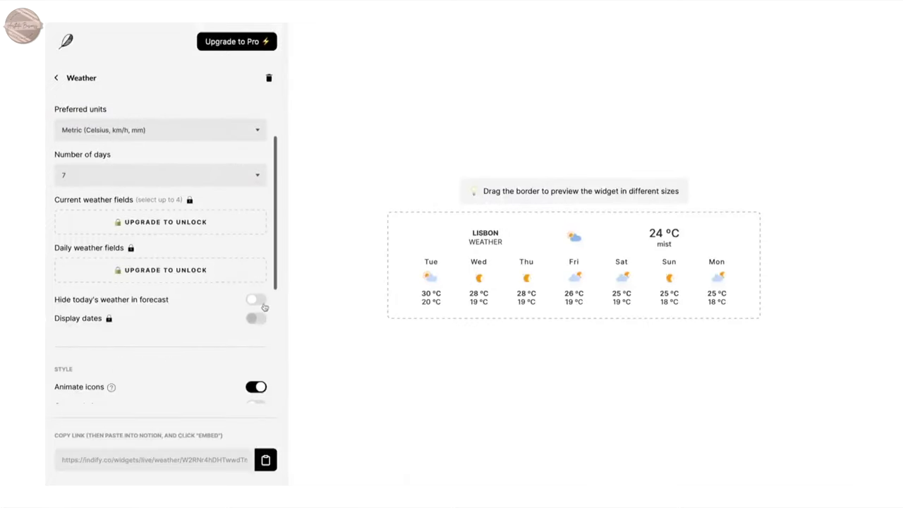
pyautogui.scroll(-2, 205, 320)
pyautogui.click(256, 340)
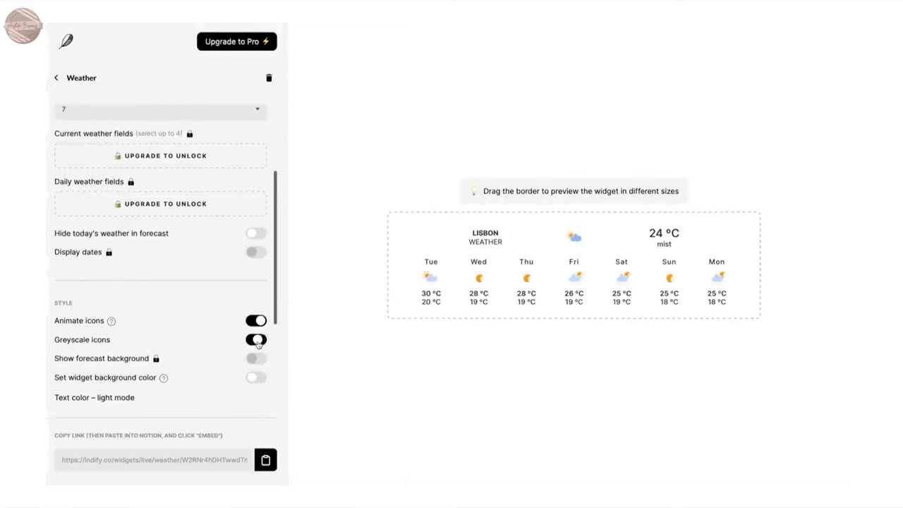
pyautogui.scroll(-4, 197, 363)
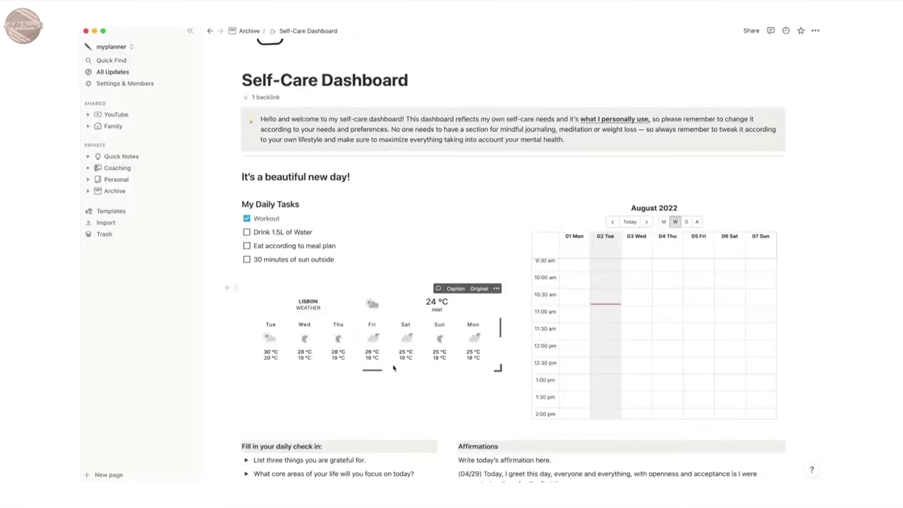
# Step: Drag the Lisbon weather embed's bottom edge downward to increase its height
pyautogui.scroll(1, 379, 369)
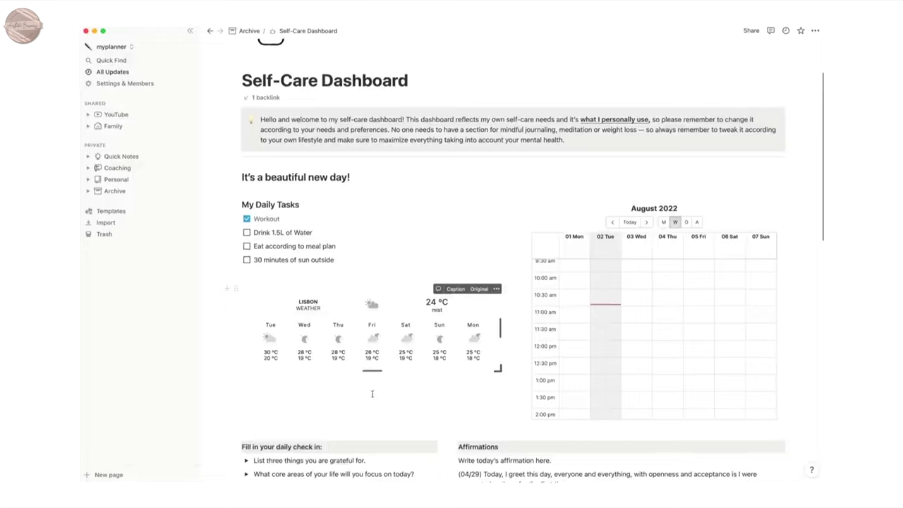
pyautogui.moveTo(371, 399); pyautogui.dragTo(371, 416)
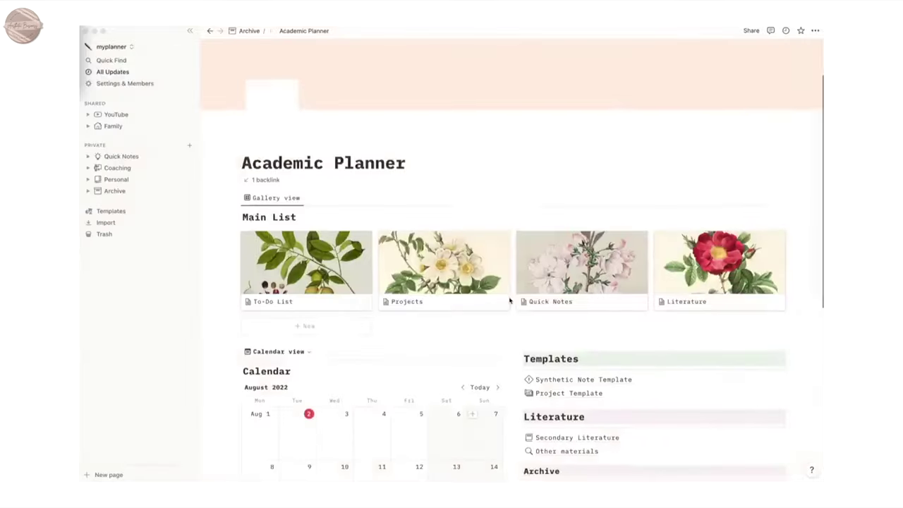
# Step: Open the Main List gallery view's Layout settings and its Card preview dropdown
pyautogui.scroll(-1, 509, 300)
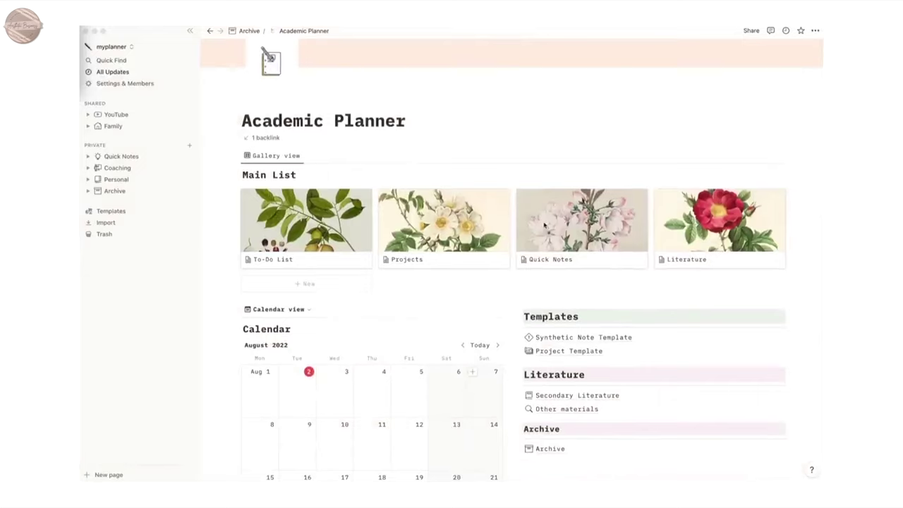
pyautogui.click(289, 176)
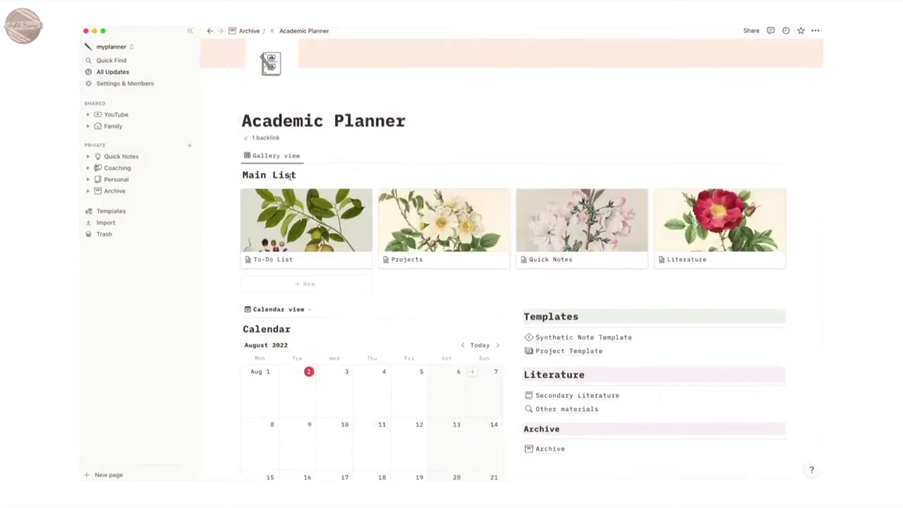
pyautogui.click(303, 176)
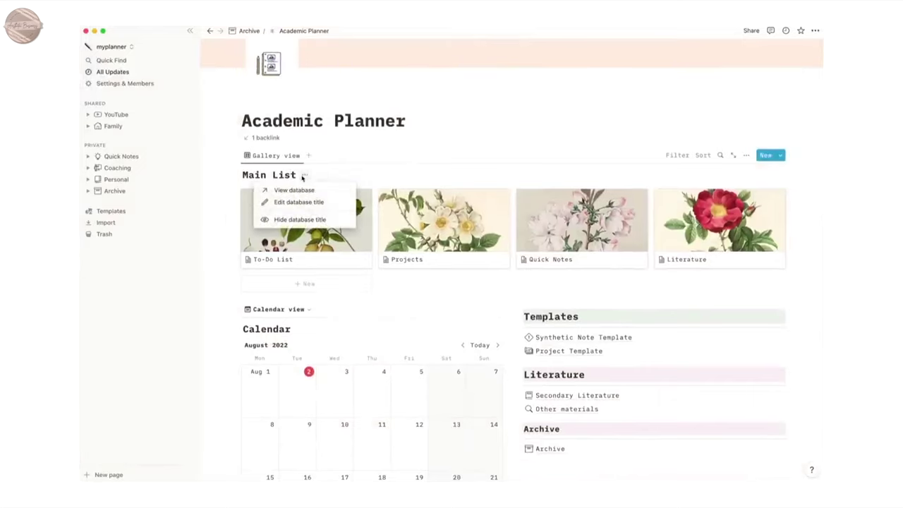
pyautogui.click(747, 155)
pyautogui.click(755, 209)
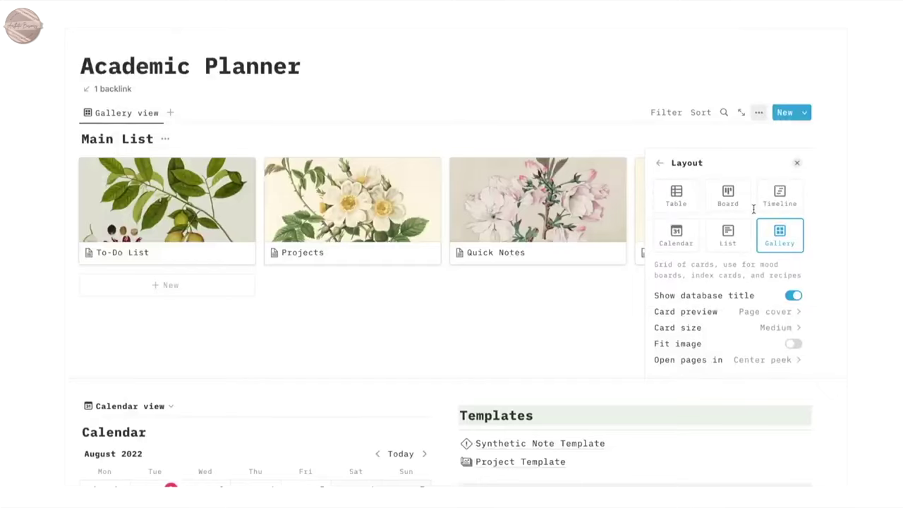
pyautogui.click(766, 313)
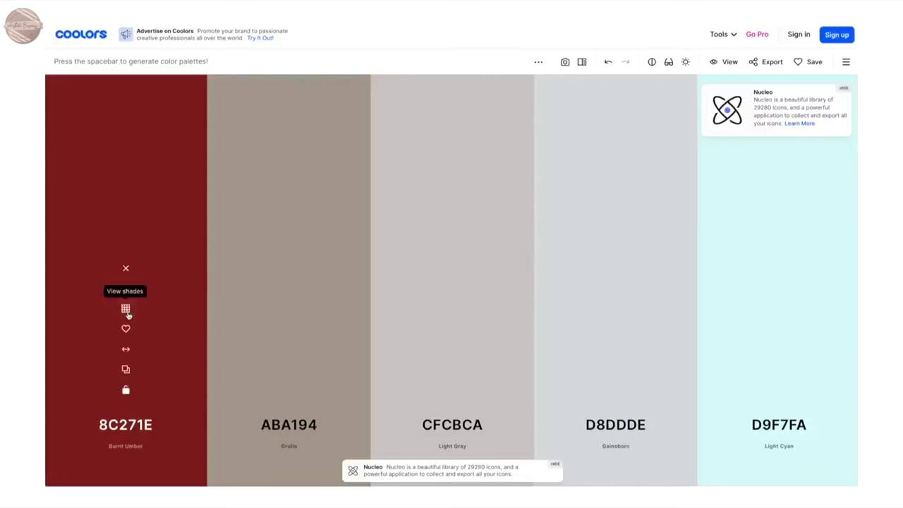
# Step: Swap Burnt Umber for E69189, Grullo for DBD7D1, Gainsboro for 869598, and remove CFCBCA
pyautogui.click(128, 315)
pyautogui.click(140, 221)
pyautogui.click(289, 309)
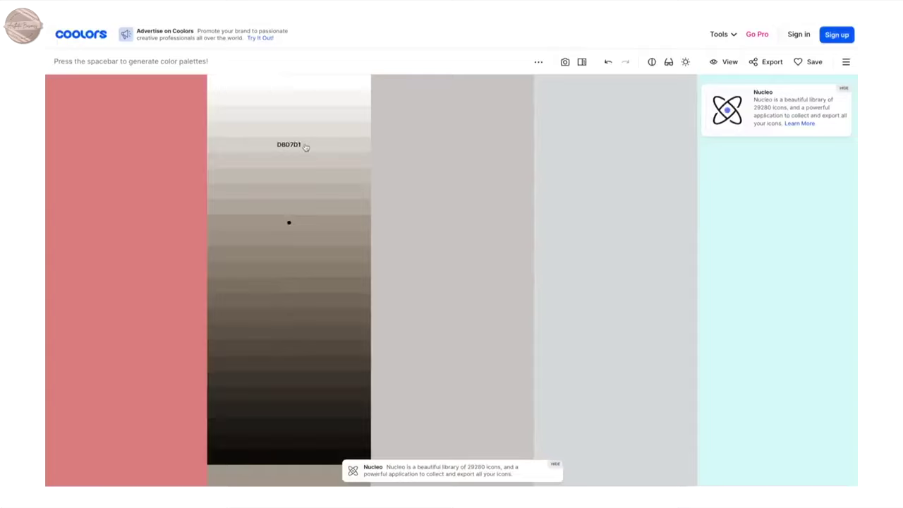
pyautogui.click(305, 146)
pyautogui.click(454, 269)
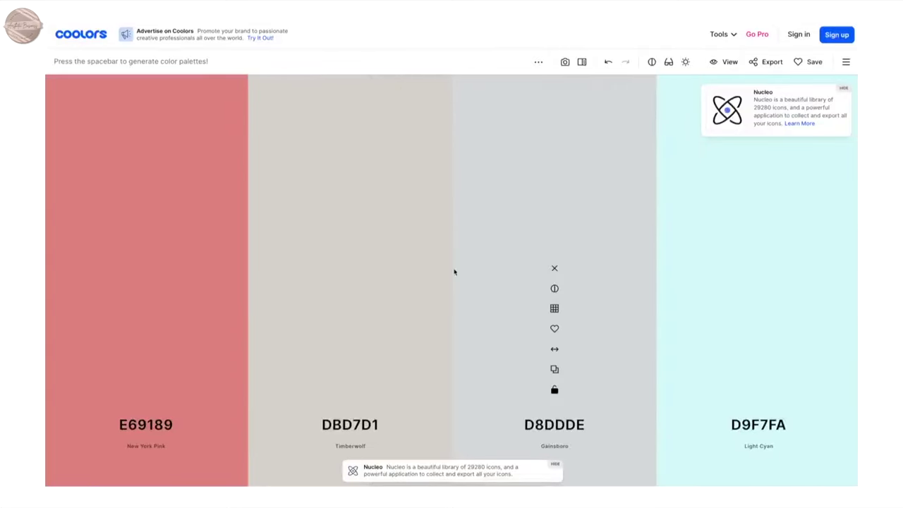
pyautogui.click(554, 309)
pyautogui.click(552, 303)
pyautogui.click(759, 308)
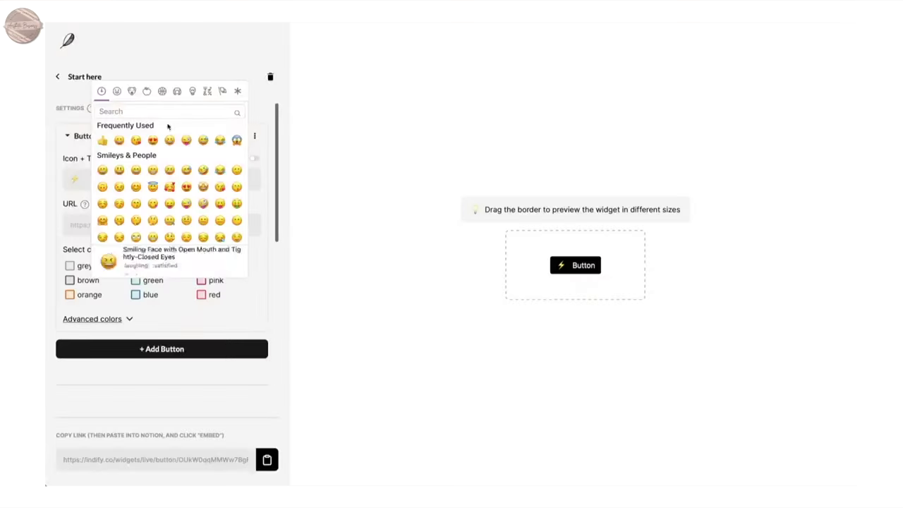
# Step: Give the button a lemon emoji icon and a yellow colour
pyautogui.click(147, 91)
pyautogui.click(169, 139)
pyautogui.click(262, 176)
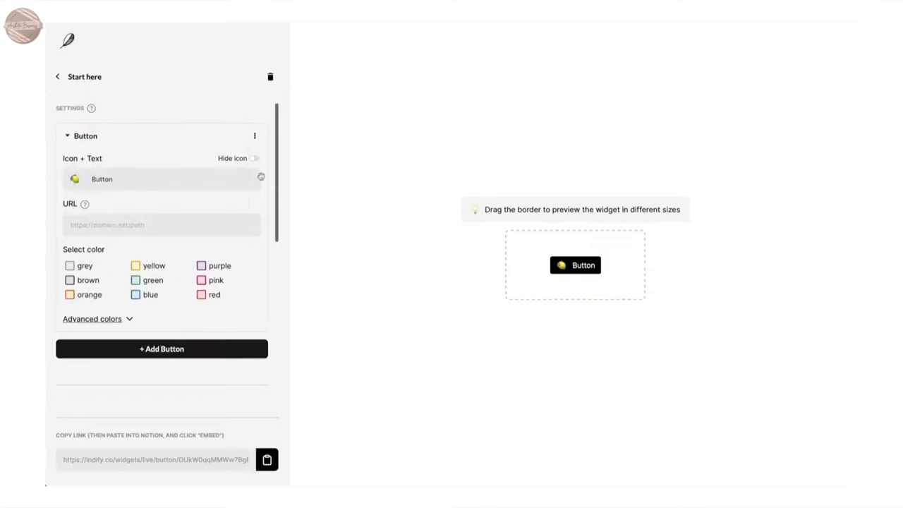
pyautogui.click(141, 266)
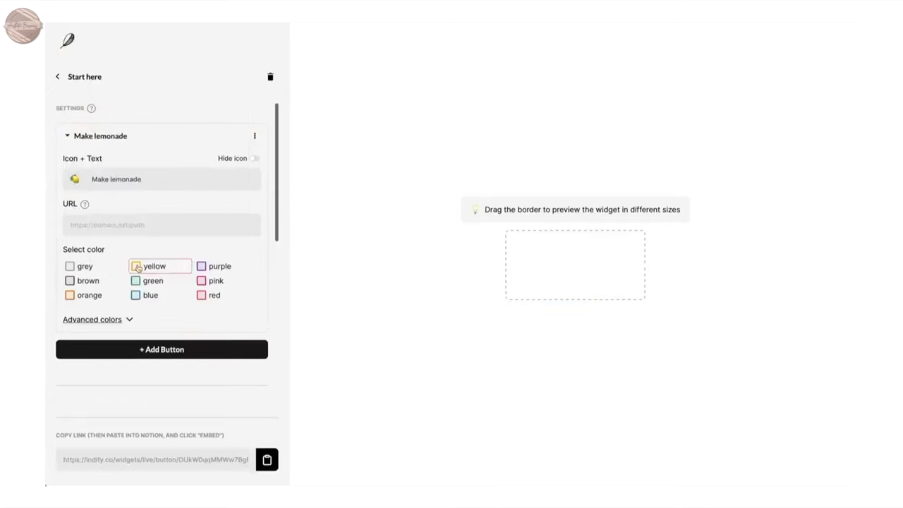
pyautogui.scroll(-1, 145, 282)
pyautogui.click(145, 283)
# Step: Set the button size to Medium with Round corners
pyautogui.scroll(-4, 145, 282)
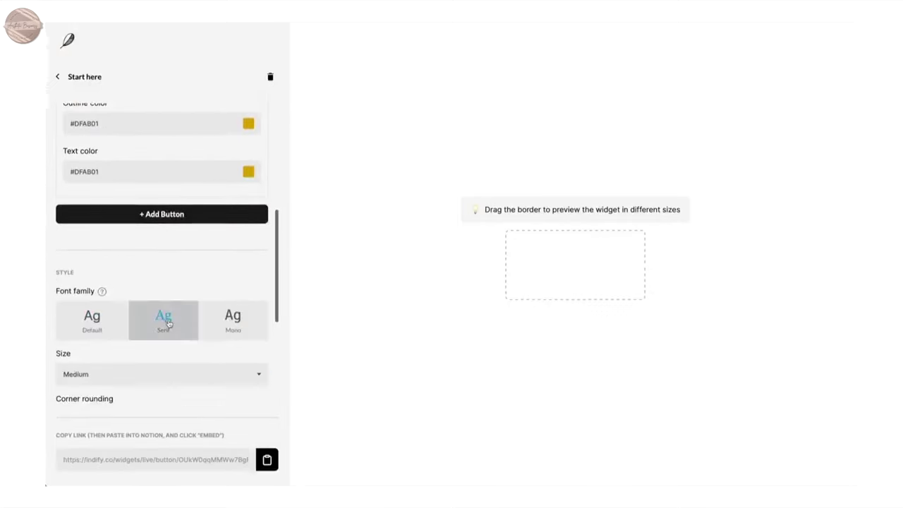
pyautogui.scroll(-1, 152, 339)
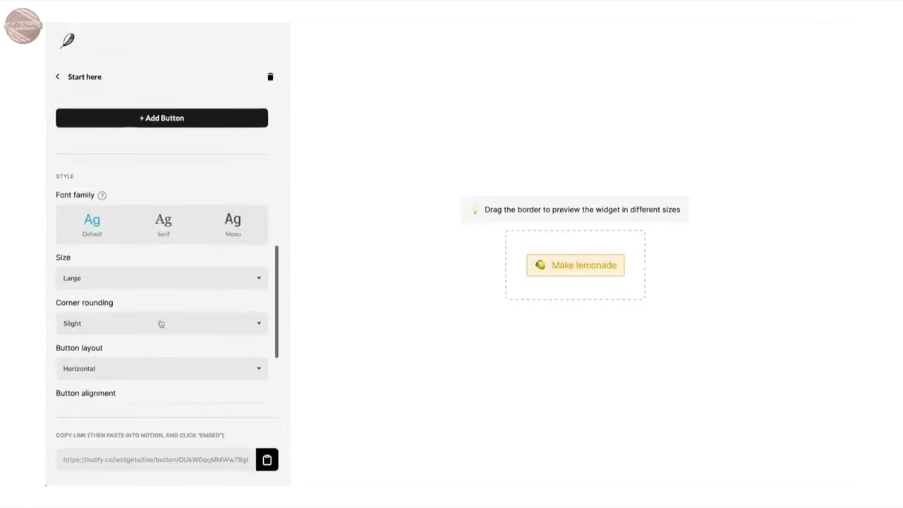
pyautogui.click(152, 276)
pyautogui.click(148, 317)
pyautogui.scroll(-1, 147, 320)
pyautogui.click(134, 274)
pyautogui.click(113, 335)
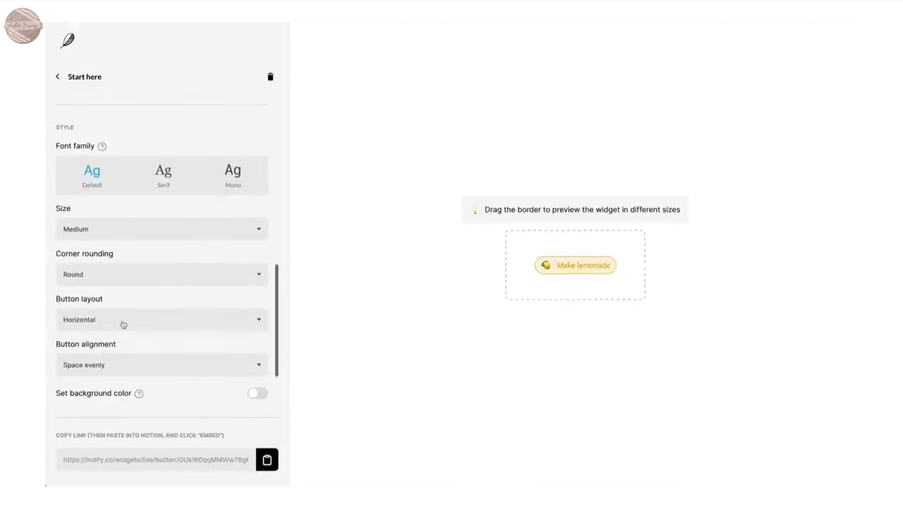
pyautogui.scroll(-1, 122, 325)
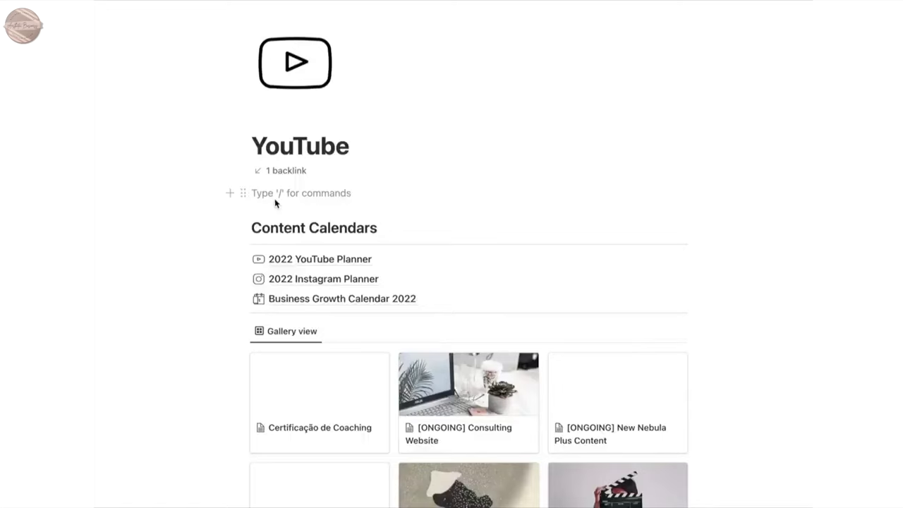
# Step: Embed the button widget link on the YouTube page, shrunk and placed below Content Calendars
pyautogui.write('/em')
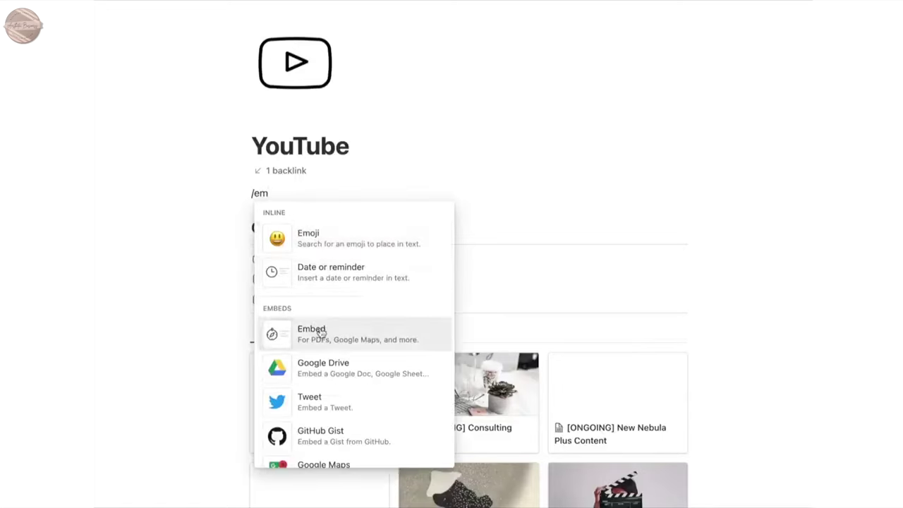
pyautogui.click(321, 333)
pyautogui.hotkey('ctrl', 'v')
pyautogui.click(423, 286)
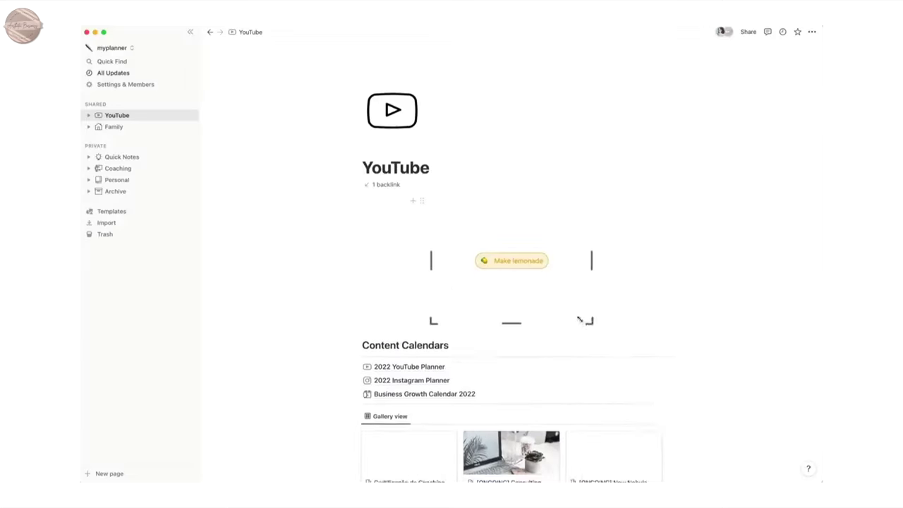
pyautogui.moveTo(579, 319); pyautogui.dragTo(560, 234)
pyautogui.moveTo(421, 200); pyautogui.dragTo(447, 244)
pyautogui.press('super+backslash')
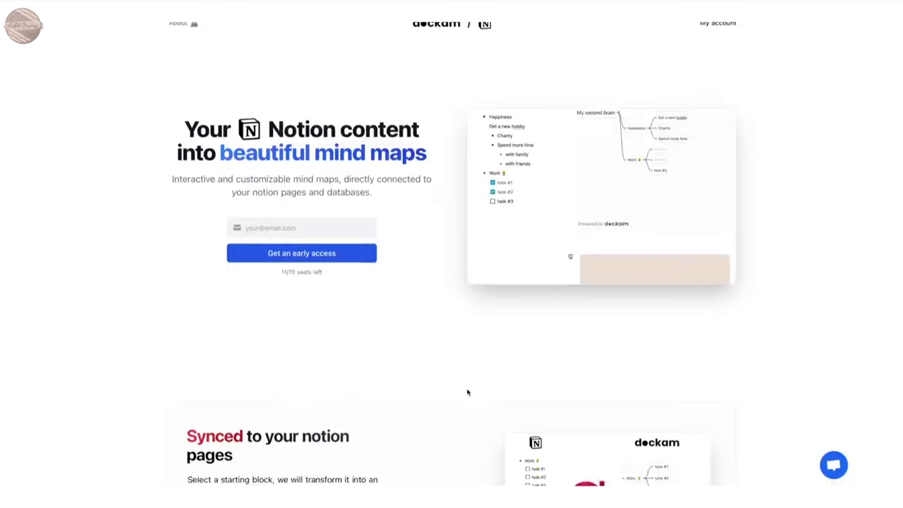
pyautogui.scroll(-4, 467, 392)
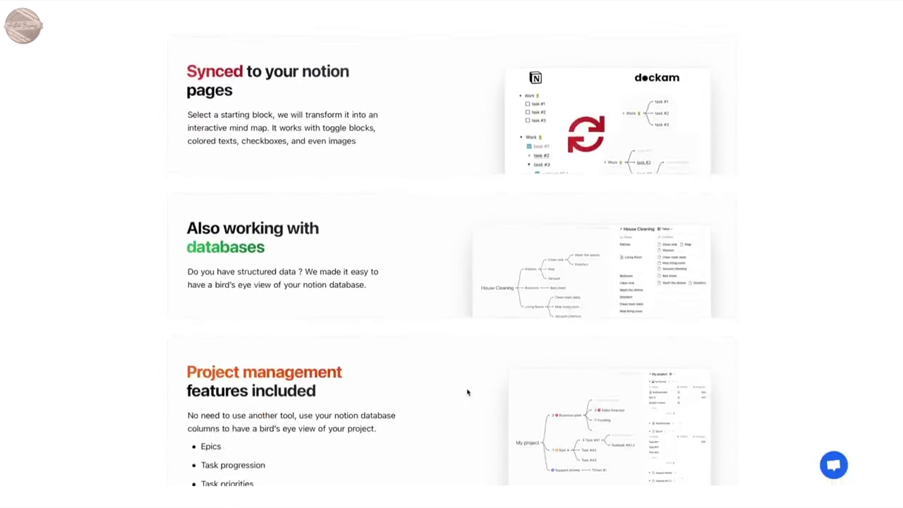
pyautogui.scroll(-1, 569, 419)
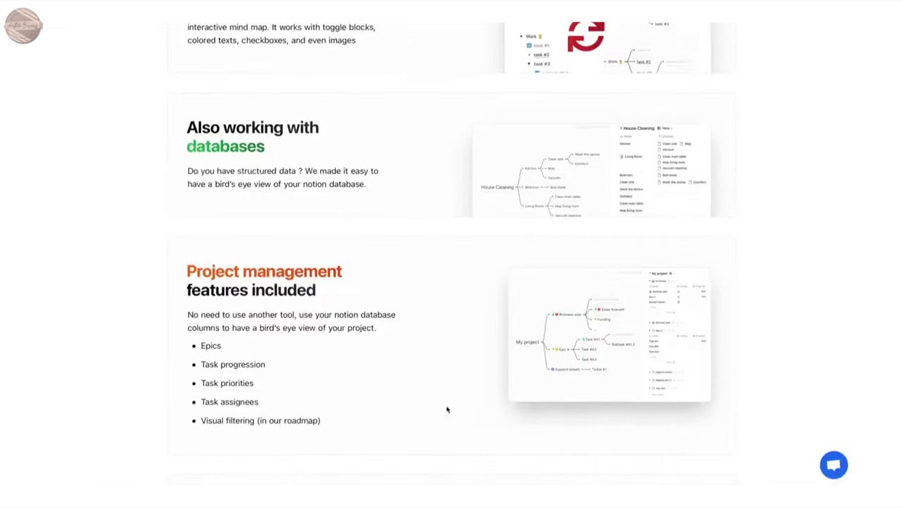
pyautogui.scroll(-5, 494, 442)
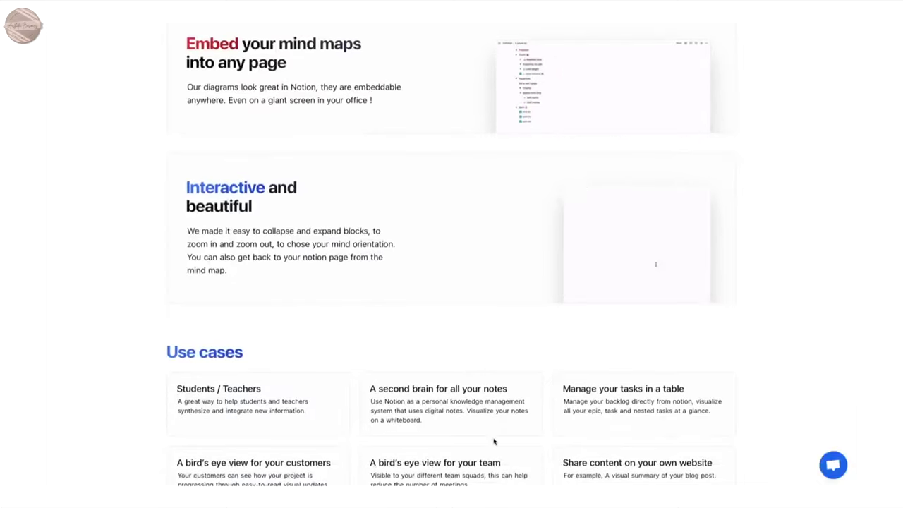
pyautogui.scroll(-5, 494, 441)
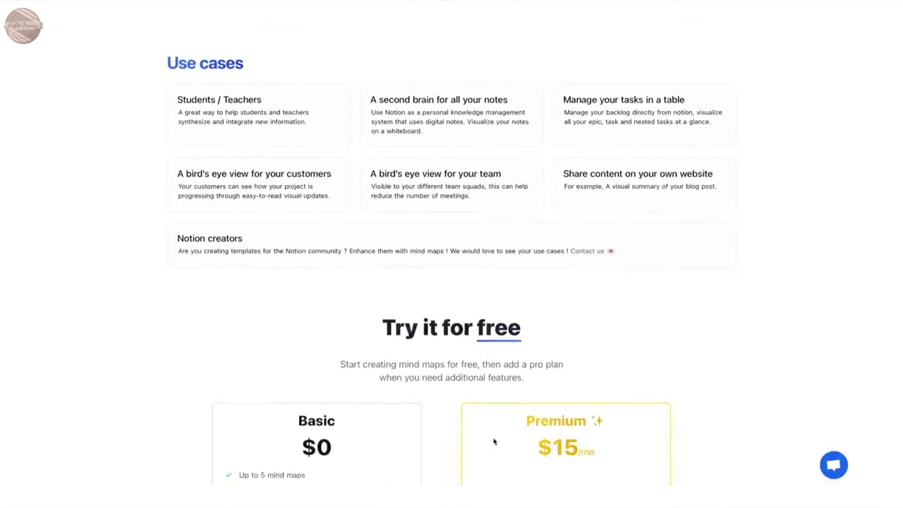
pyautogui.scroll(-5, 494, 442)
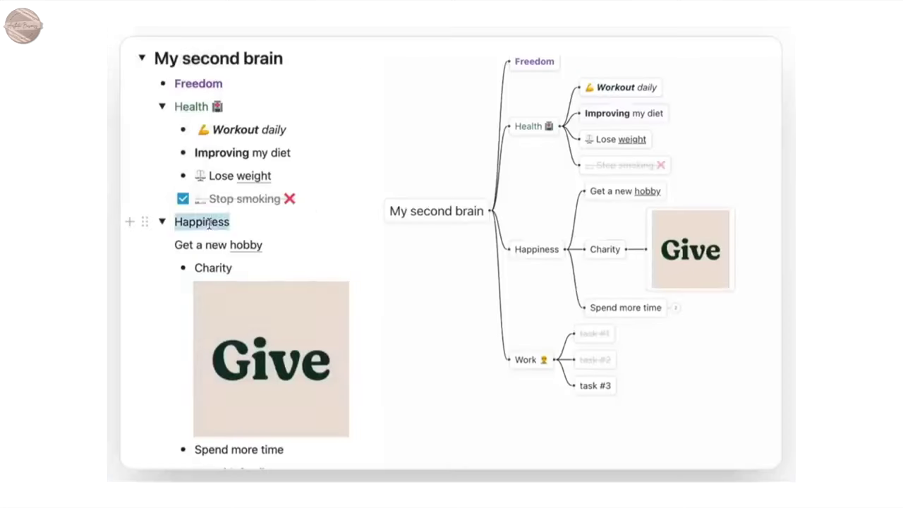
# Step: Add the halo smiley emoji after Happiness
pyautogui.press('ctrl+super+space')
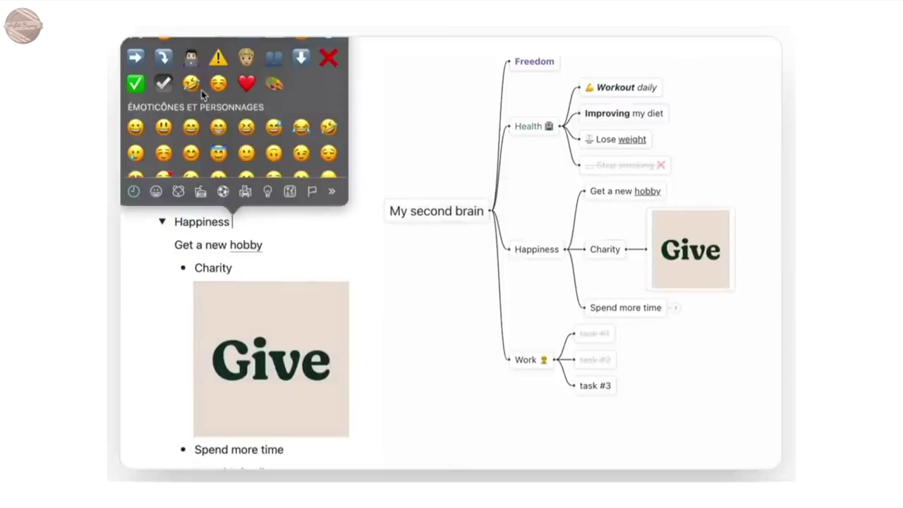
pyautogui.click(219, 84)
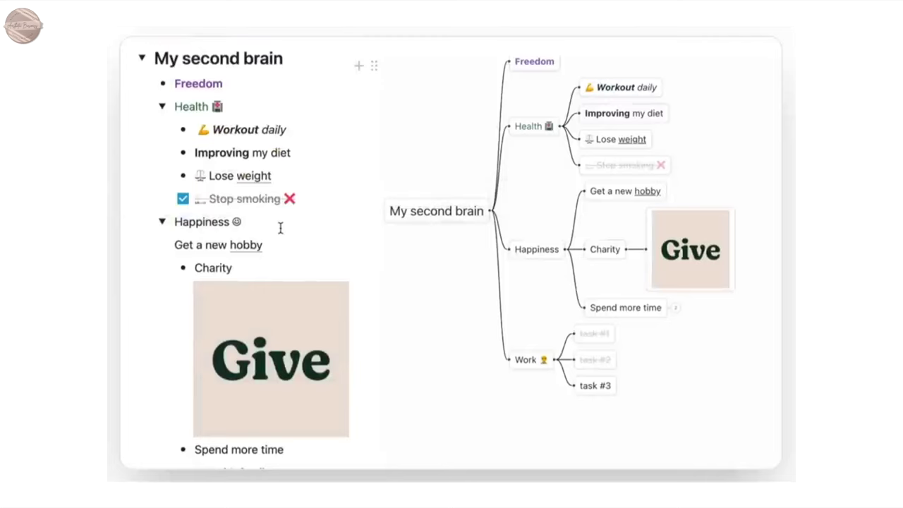
pyautogui.press('BackSpace')
pyautogui.press('ctrl+super+space')
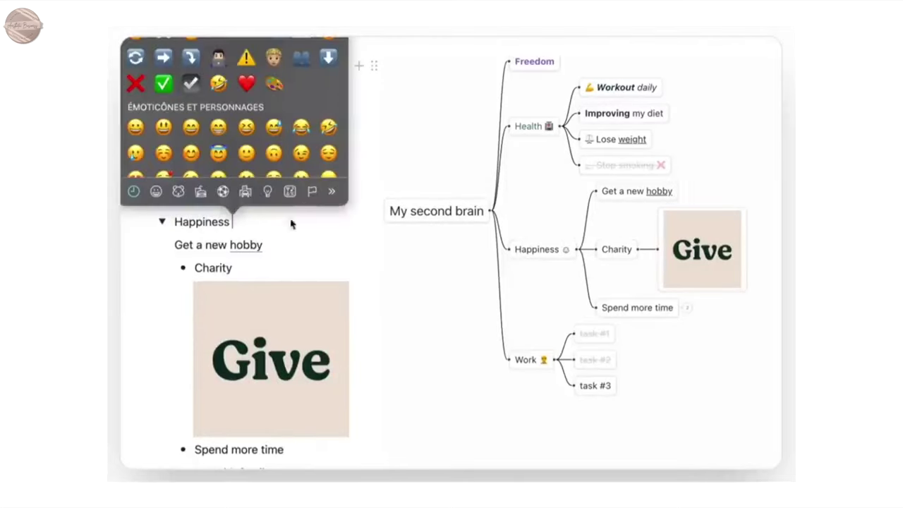
pyautogui.click(219, 151)
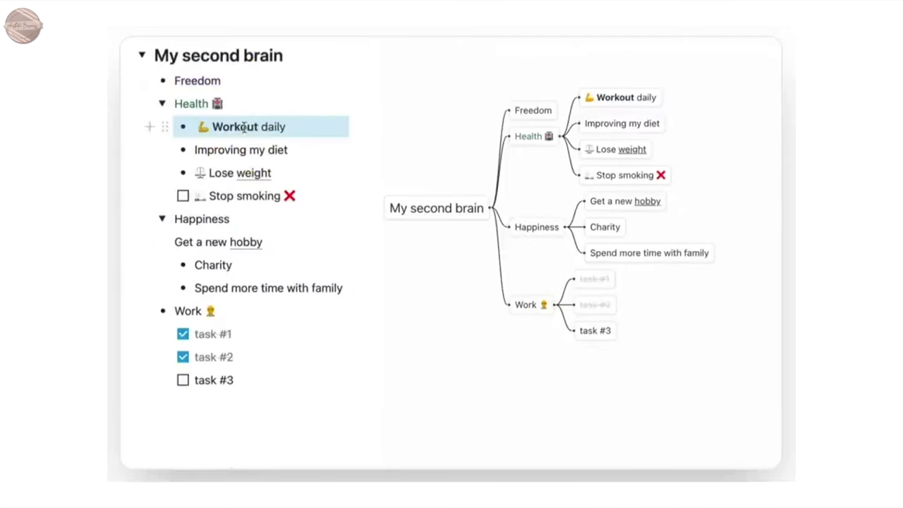
# Step: Bold Improving, tick off Stop smoking, and recolour the word Freedom
pyautogui.tripleClick(243, 127)
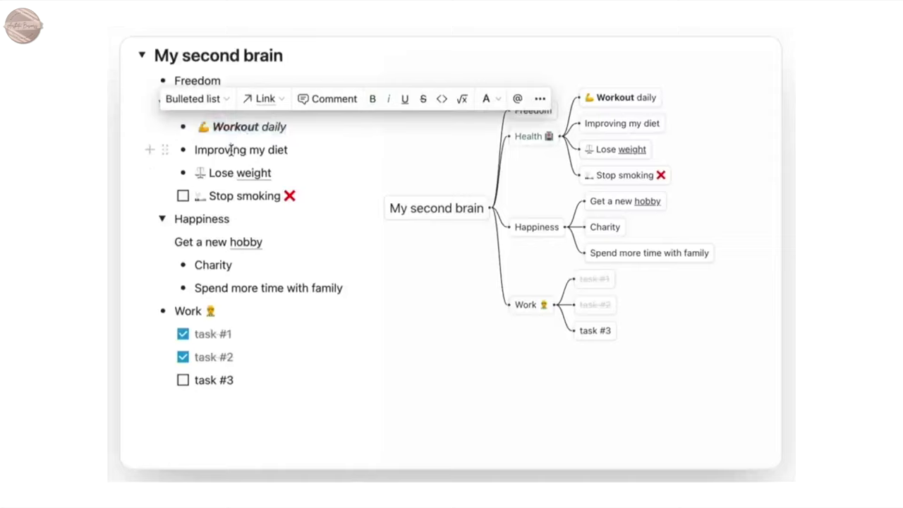
pyautogui.doubleClick(233, 151)
pyautogui.click(183, 196)
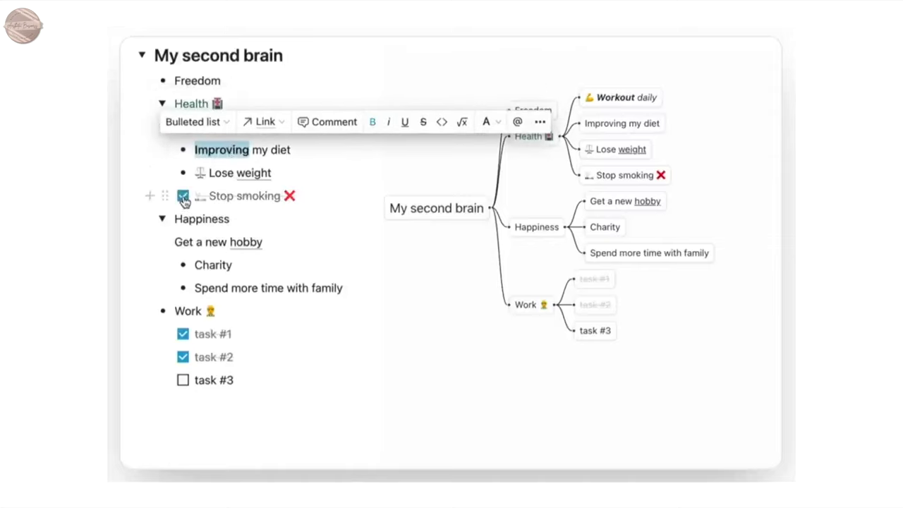
pyautogui.hotkey('ctrl', 'b')
pyautogui.doubleClick(205, 81)
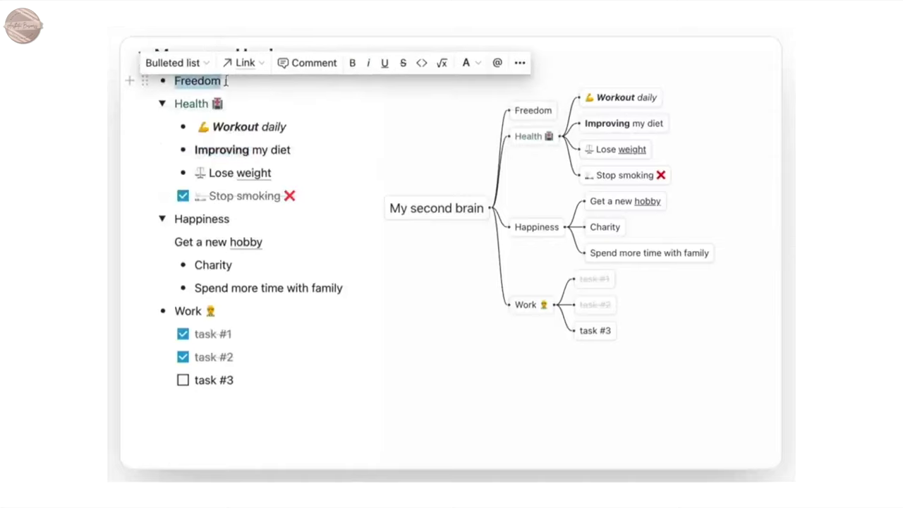
pyautogui.click(471, 63)
pyautogui.click(432, 321)
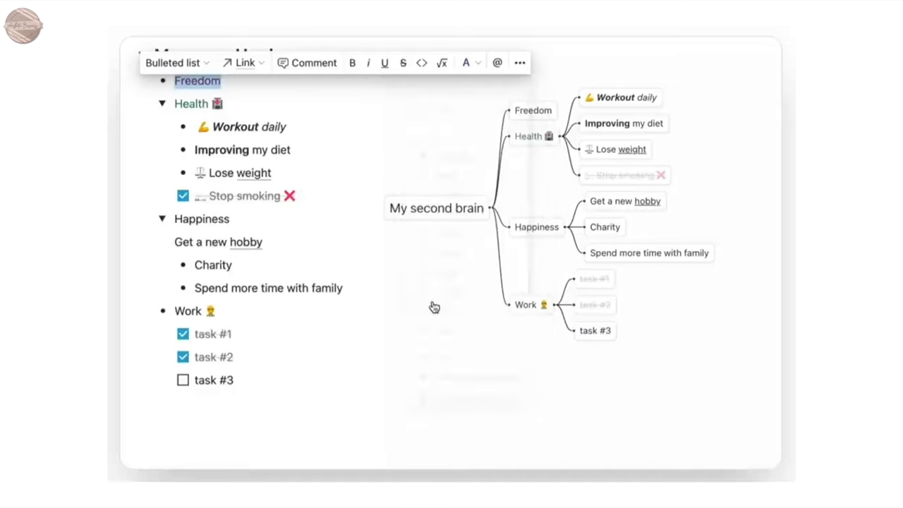
# Step: Move with family onto an indented sub-item under Spend more time, starting another below
pyautogui.click(286, 288)
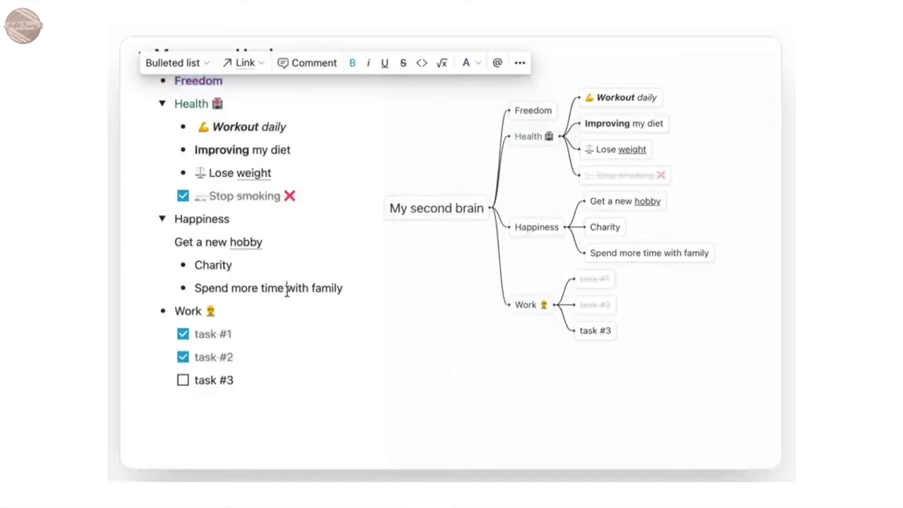
pyautogui.press('Return')
pyautogui.press('Tab')
pyautogui.press('Return')
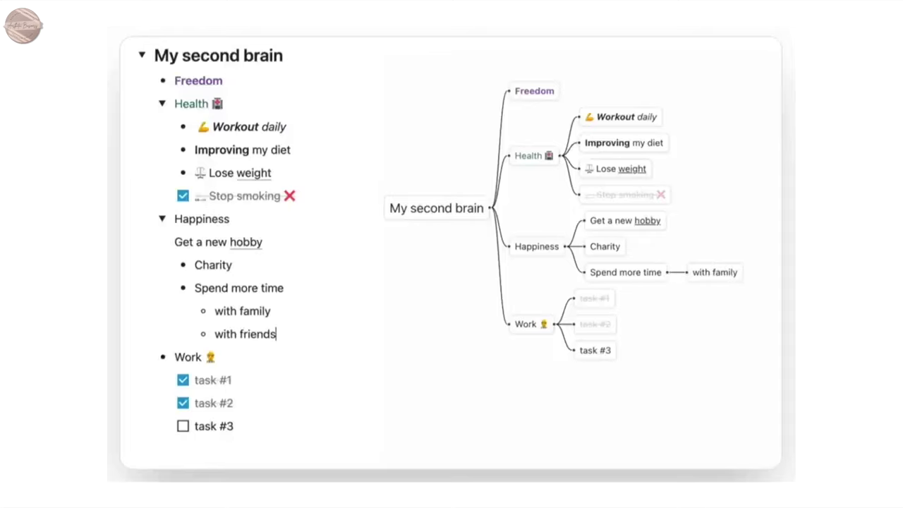
# Step: Collapse the Spend more time and Work branches, then put turn off the tv first
pyautogui.click(651, 273)
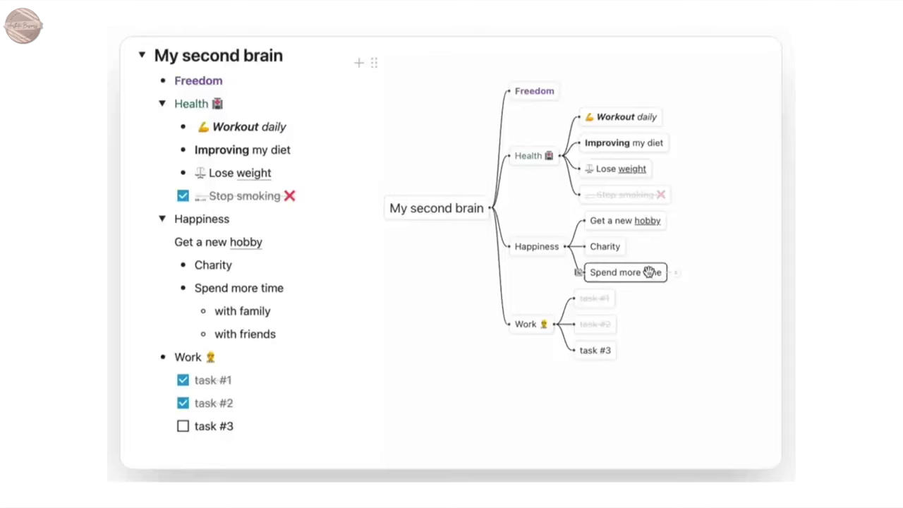
pyautogui.click(541, 298)
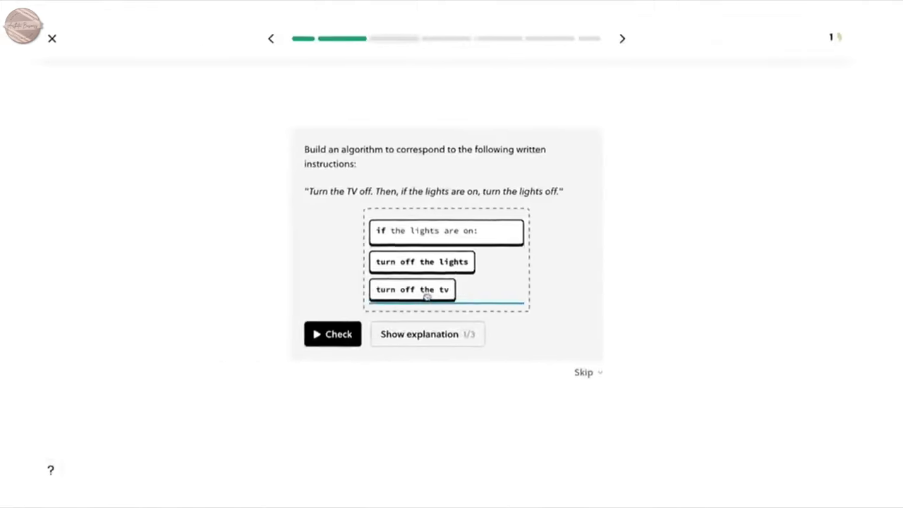
pyautogui.moveTo(426, 298); pyautogui.dragTo(441, 222)
pyautogui.moveTo(432, 293); pyautogui.dragTo(437, 275)
# Step: Submit the algorithm answer, then brace the bridge with a beam and check it's rigid
pyautogui.click(344, 337)
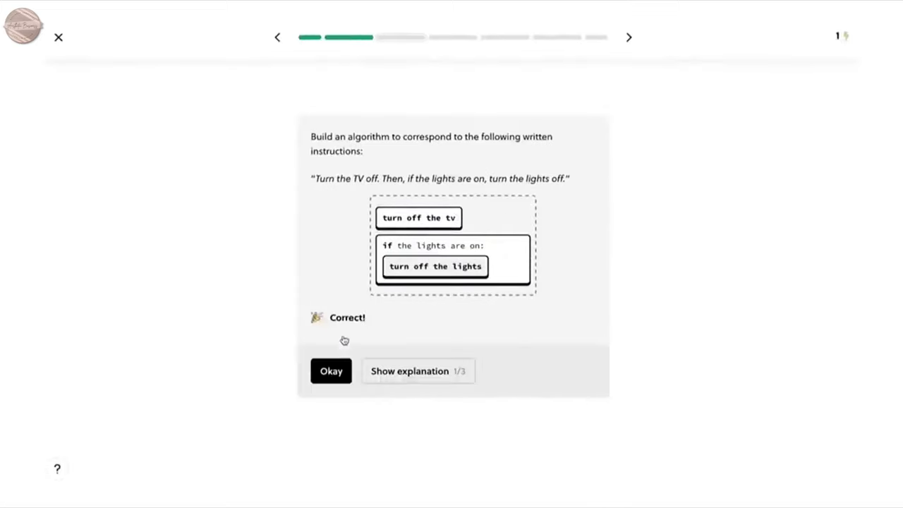
pyautogui.click(333, 382)
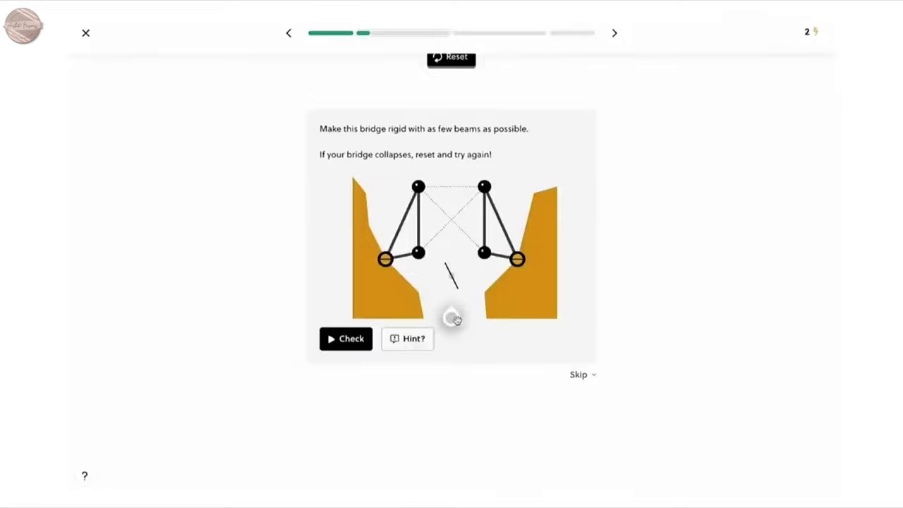
pyautogui.moveTo(455, 320)
pyautogui.mouseDown()
pyautogui.moveTo(466, 236)
pyautogui.moveTo(476, 231)
pyautogui.mouseUp()
pyautogui.click(348, 351)
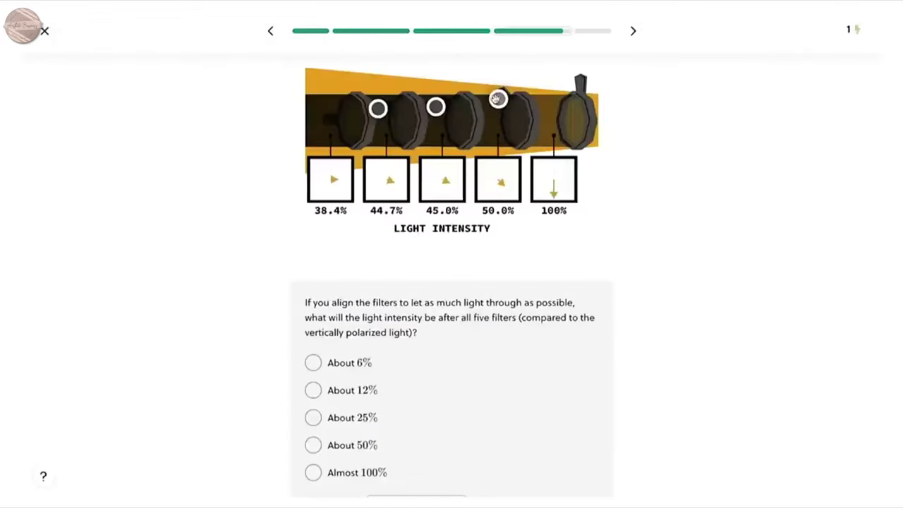
# Step: Rotate the polarizing filter and submit About 50% as the answer
pyautogui.moveTo(498, 99); pyautogui.dragTo(508, 85)
pyautogui.scroll(-1, 275, 341)
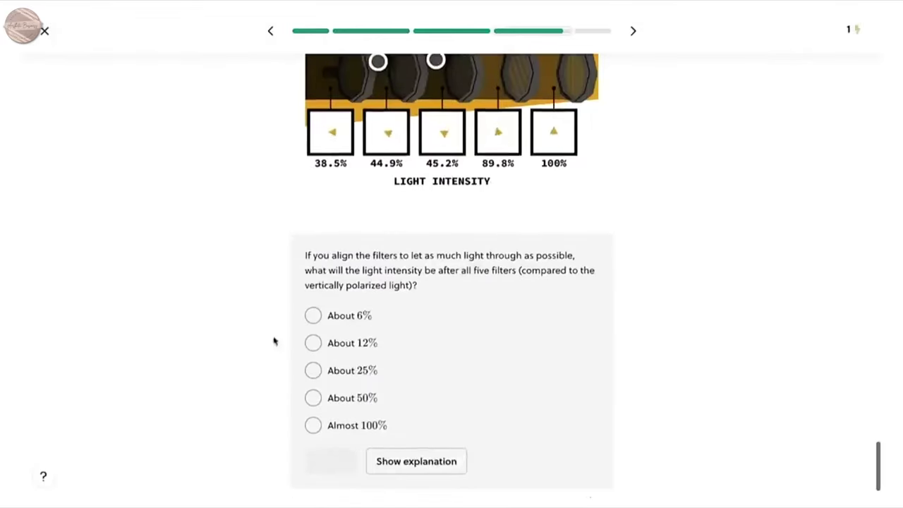
pyautogui.click(313, 398)
pyautogui.click(328, 461)
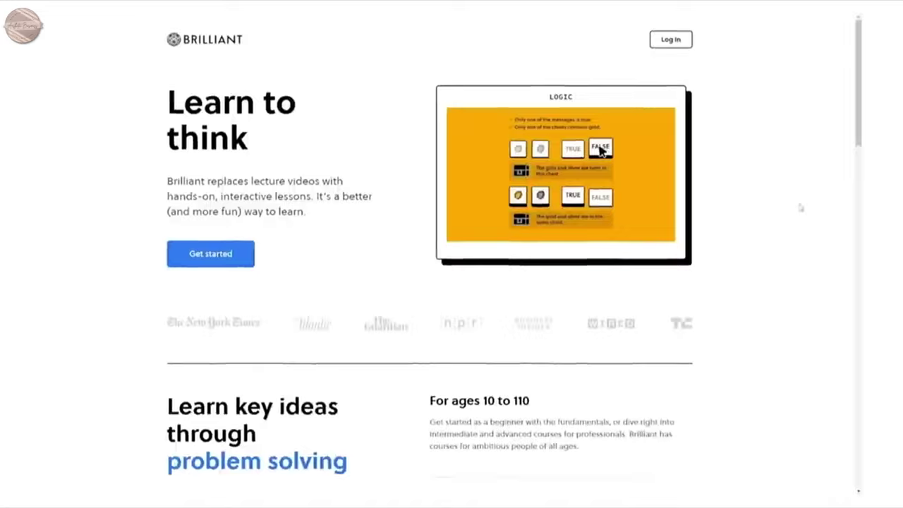
pyautogui.scroll(-3, 816, 220)
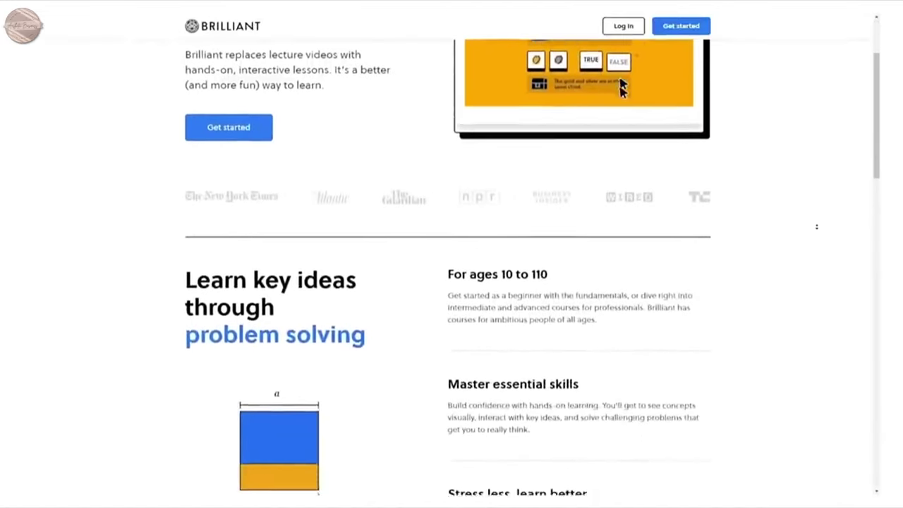
pyautogui.scroll(-3, 816, 226)
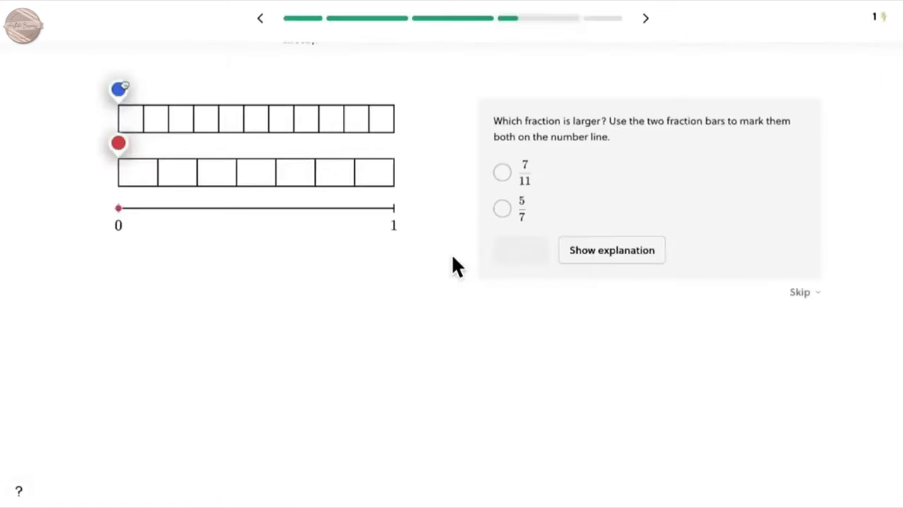
# Step: Mark 7/11 and 5/7 on the fraction bars and submit 5/7 as larger
pyautogui.moveTo(119, 89); pyautogui.dragTo(302, 97)
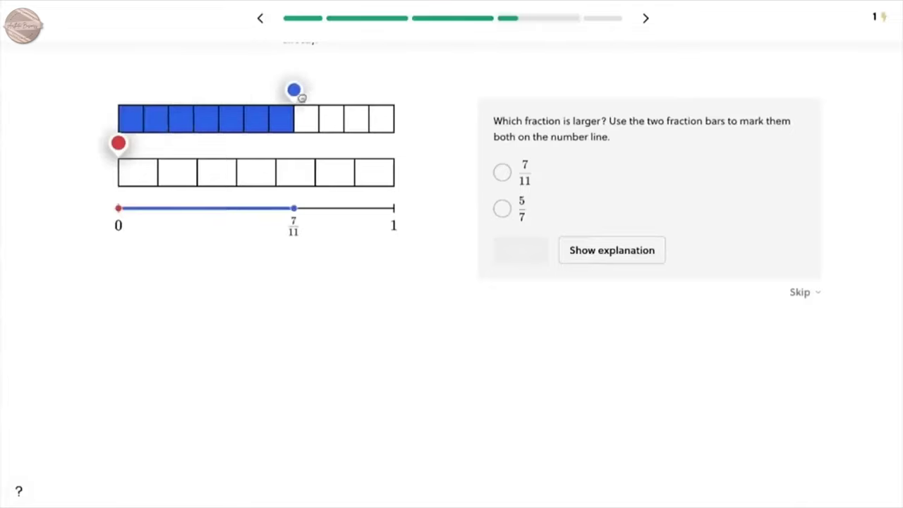
pyautogui.moveTo(118, 143); pyautogui.dragTo(309, 163)
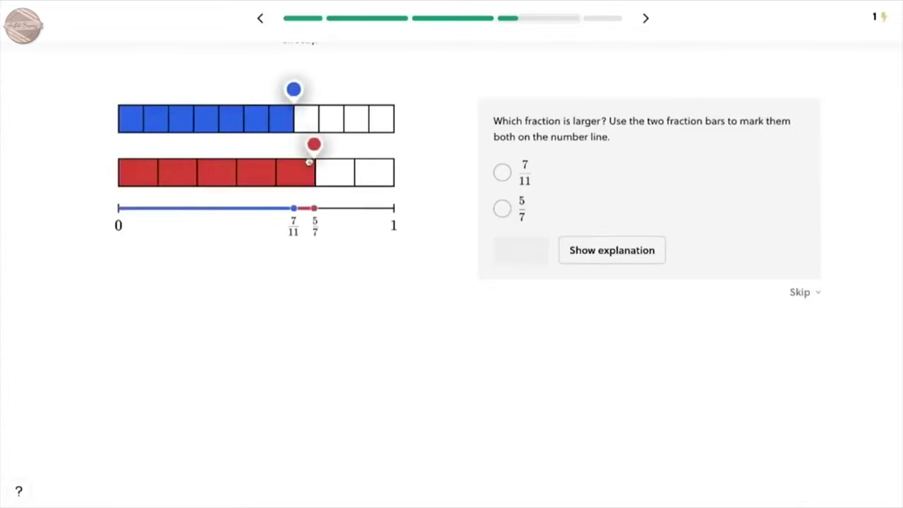
pyautogui.click(501, 208)
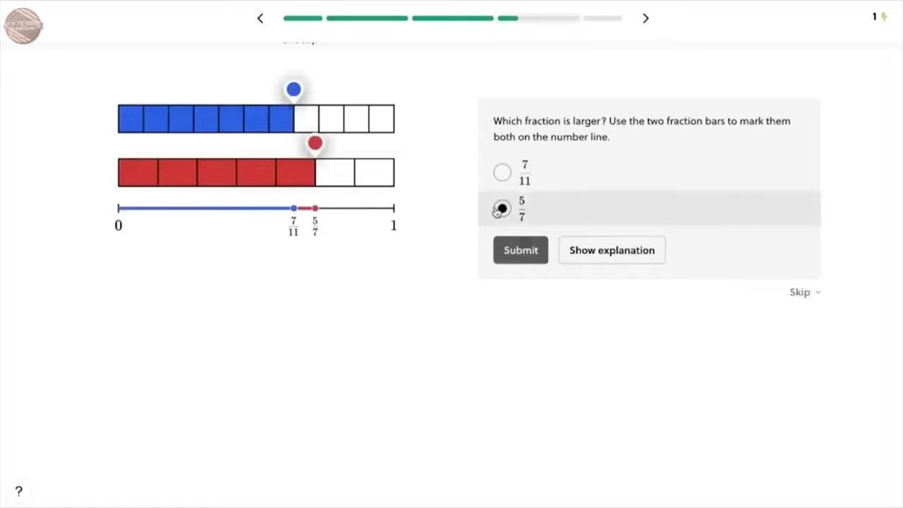
pyautogui.click(541, 254)
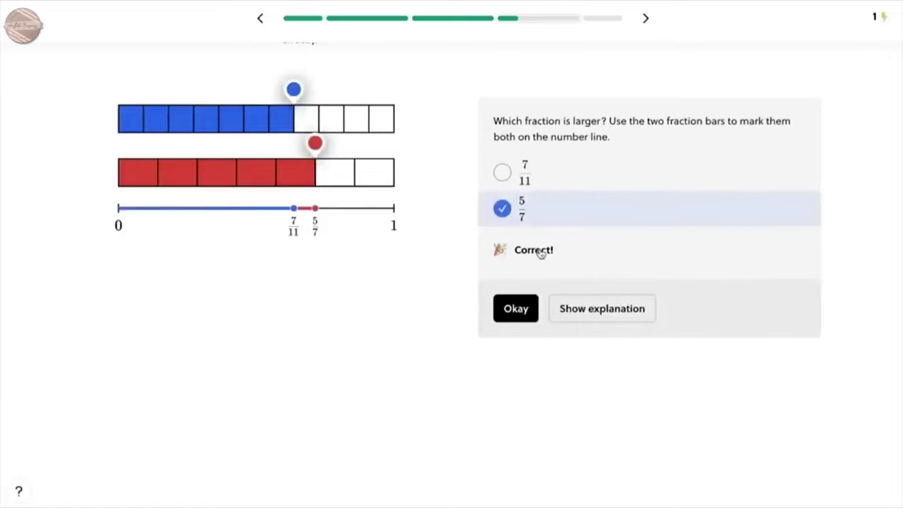
pyautogui.click(516, 308)
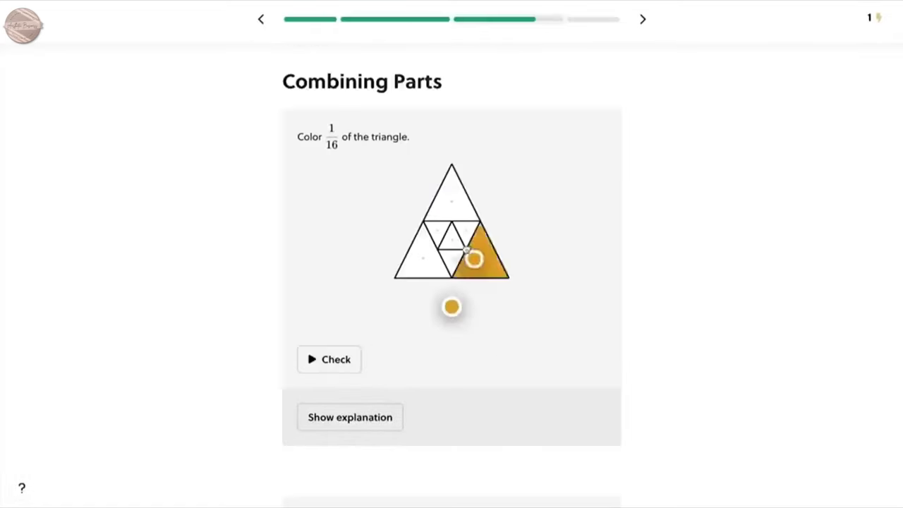
# Step: Check the coloured triangle fractions and move the decision-tree marker to the rightmost face
pyautogui.click(347, 360)
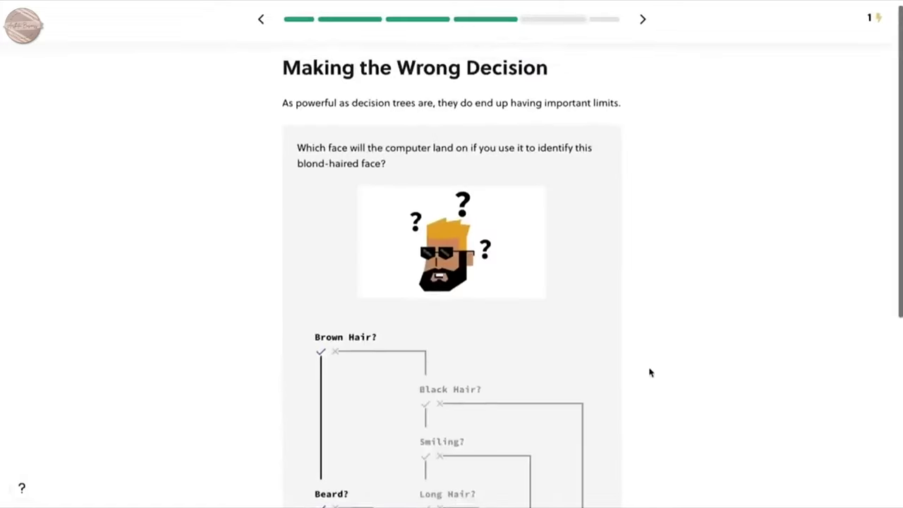
pyautogui.scroll(-2, 649, 372)
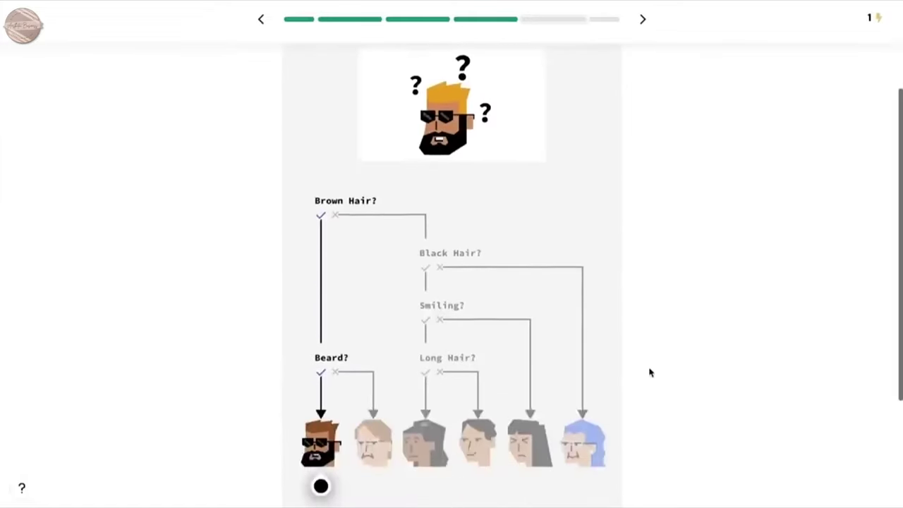
pyautogui.scroll(-2, 650, 372)
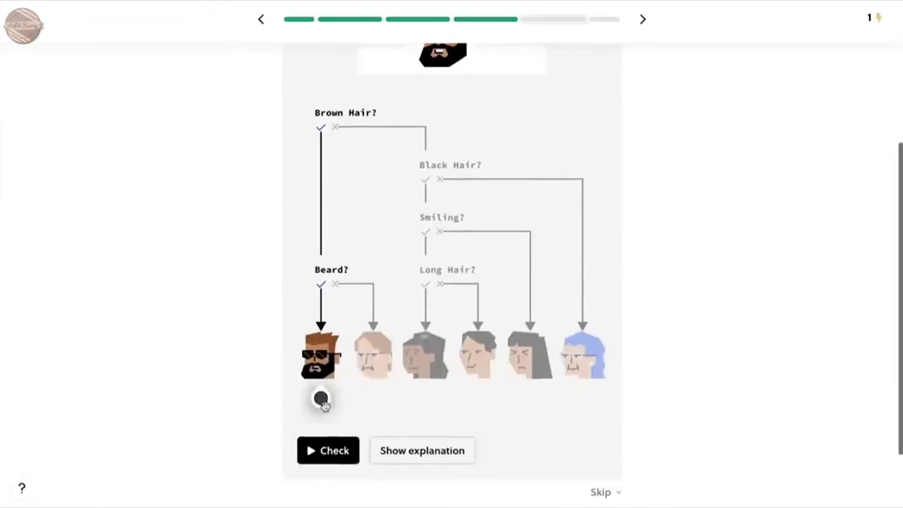
pyautogui.moveTo(339, 401); pyautogui.dragTo(574, 410)
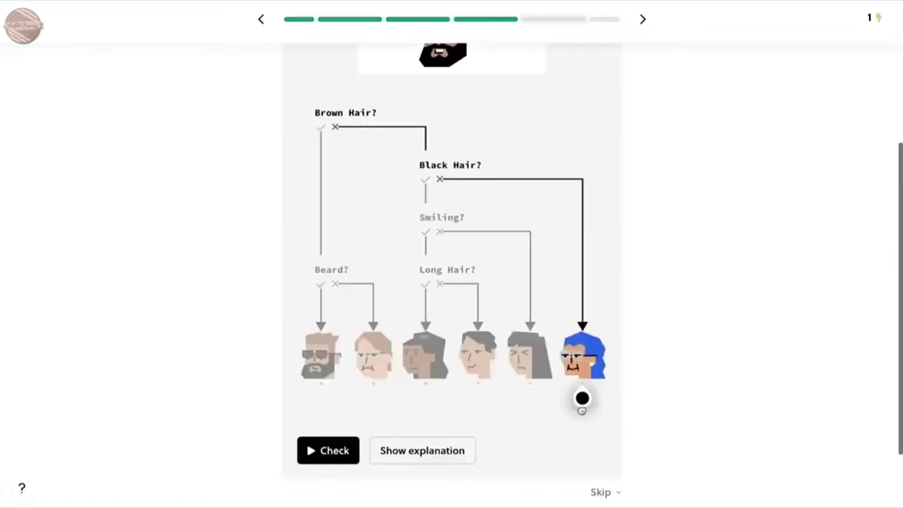
pyautogui.click(312, 462)
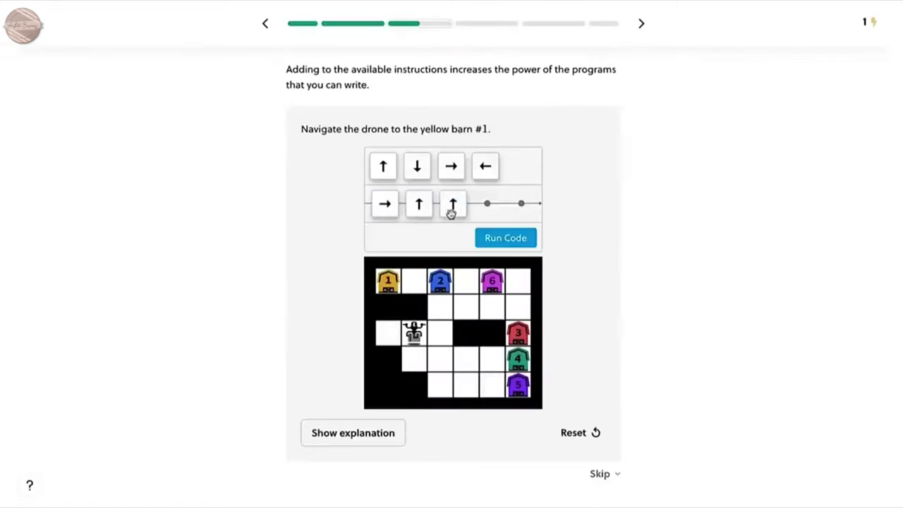
# Step: Add a left step to the drone program, run it, and check the 40% dot grid
pyautogui.moveTo(486, 193); pyautogui.dragTo(521, 204)
pyautogui.click(510, 242)
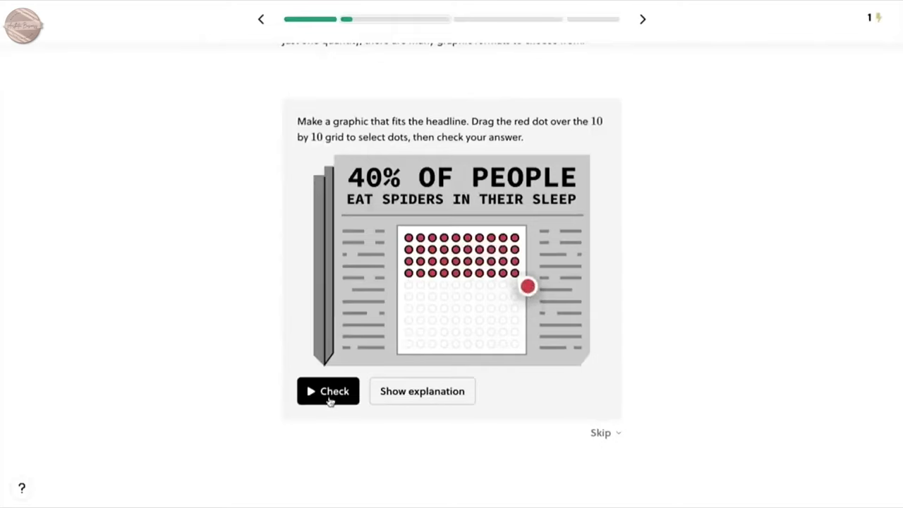
pyautogui.click(329, 400)
pyautogui.click(328, 430)
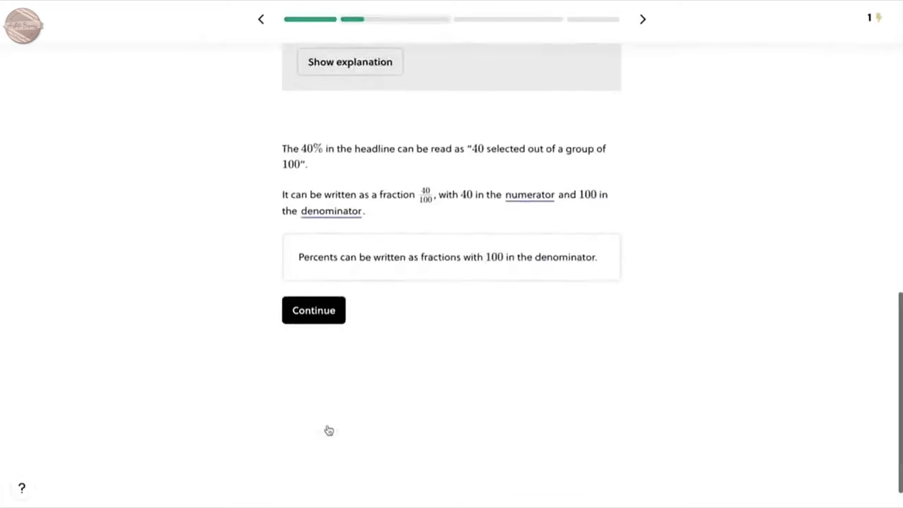
pyautogui.click(318, 272)
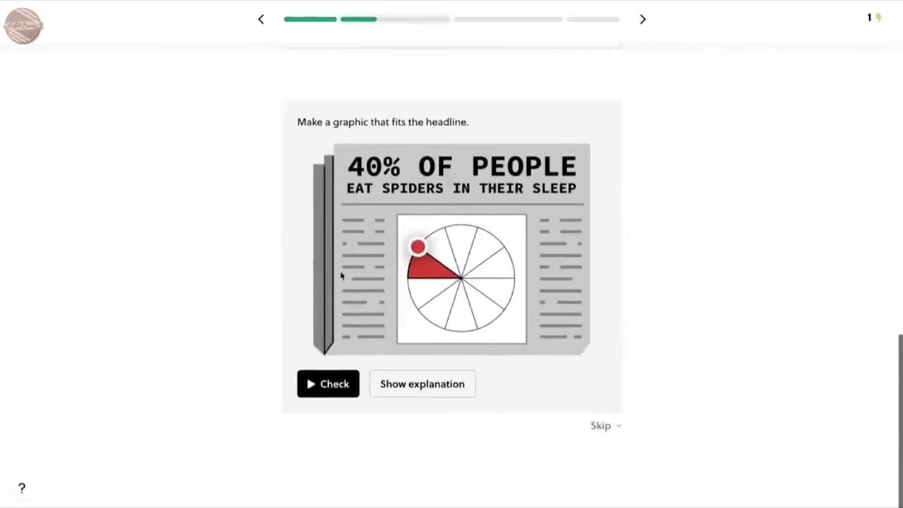